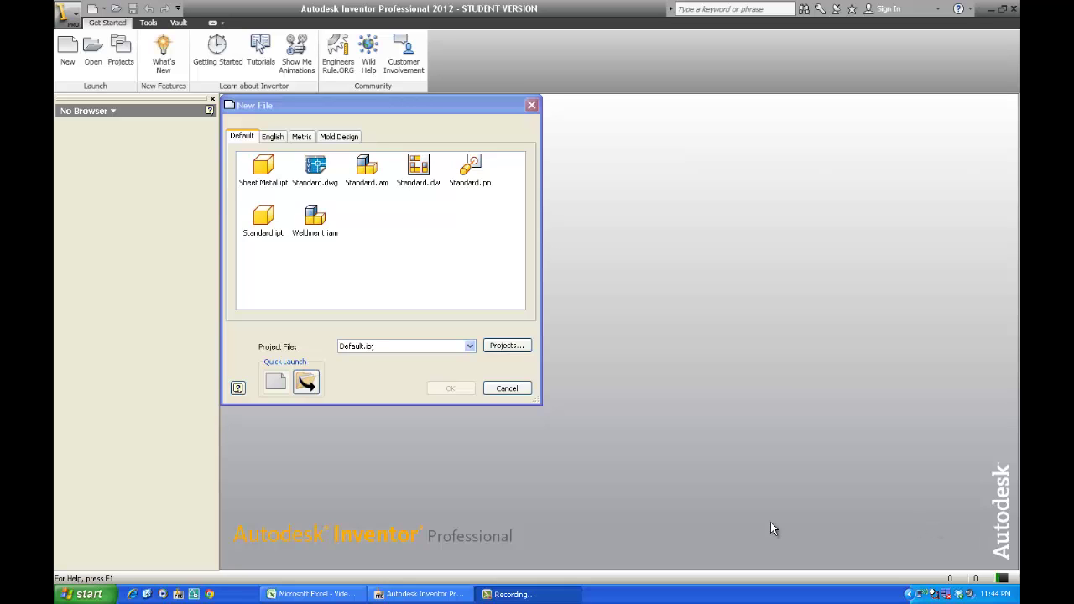
# - Create a new drawing from the Standard.idw template in the Default tab
pyautogui.click(420, 173)
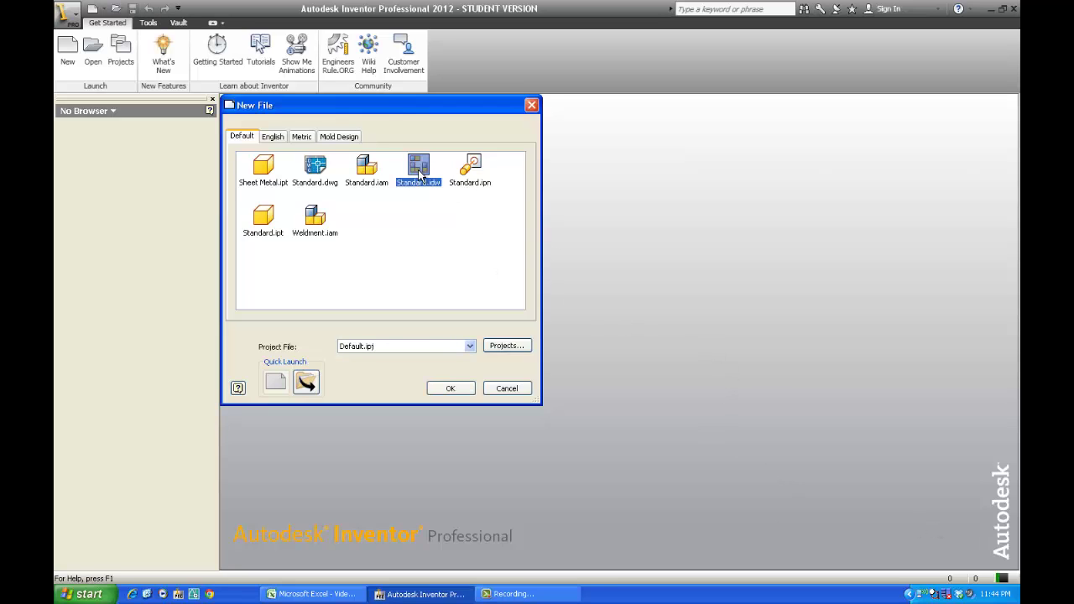
pyautogui.click(451, 388)
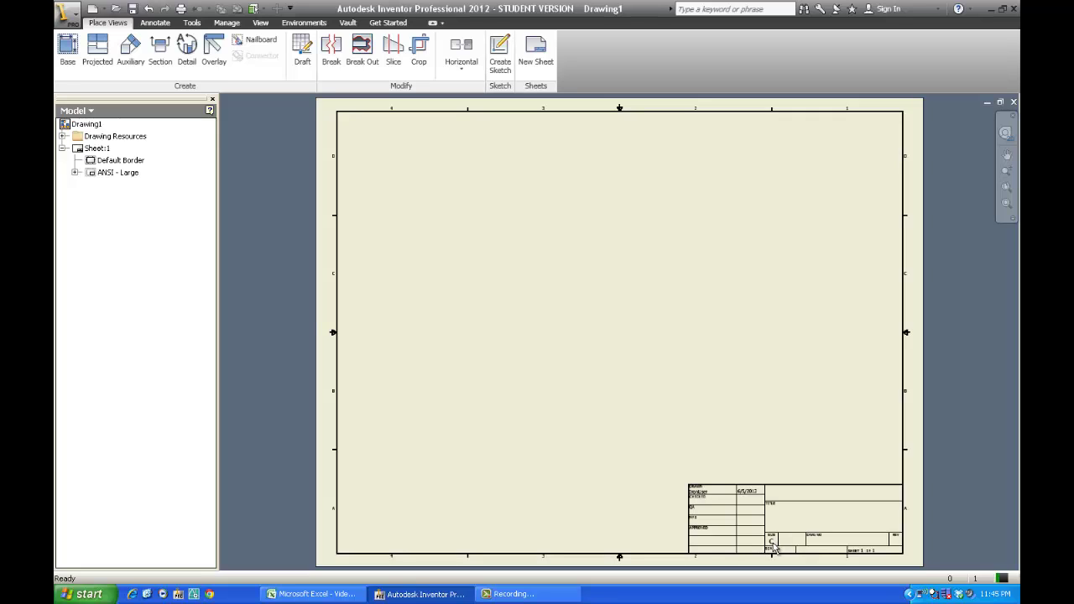
# - Resize Sheet:1 to B size, 11 × 17 landscape, through Edit Sheet
pyautogui.rightClick(96, 151)
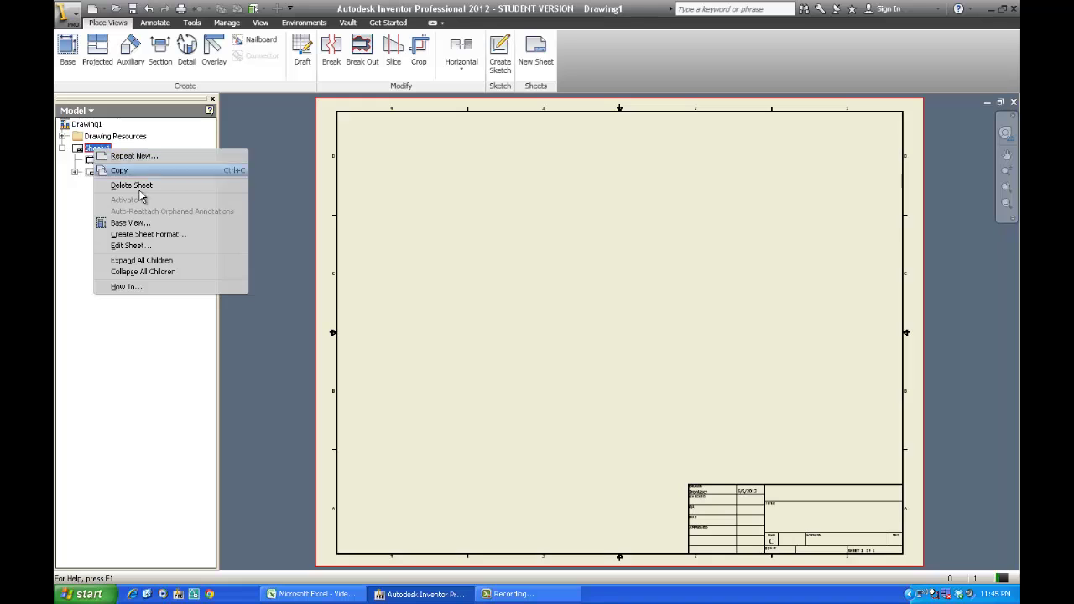
pyautogui.click(139, 245)
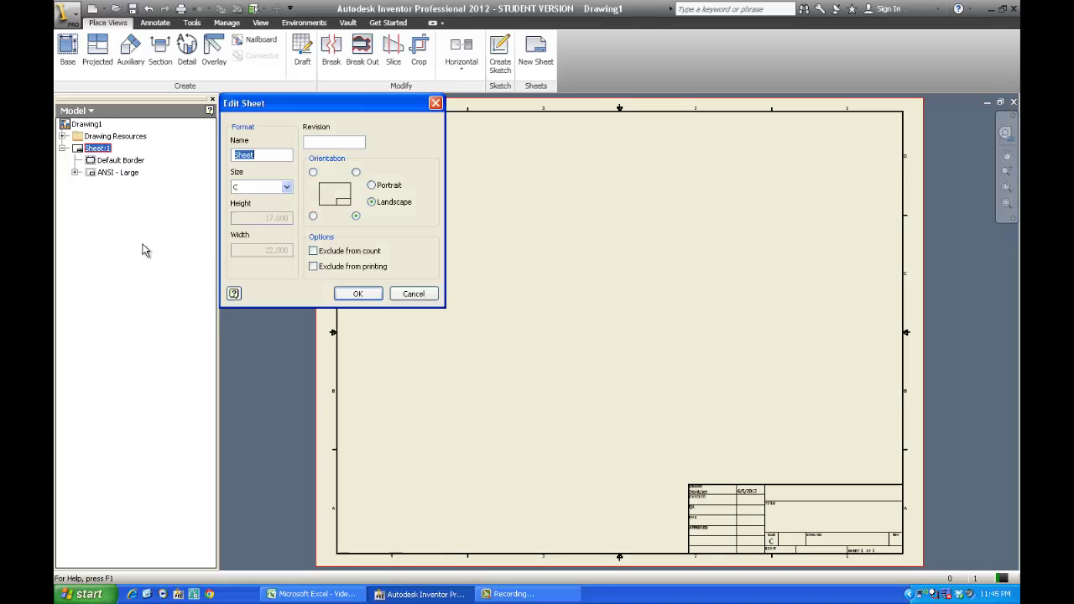
pyautogui.click(287, 191)
pyautogui.click(261, 211)
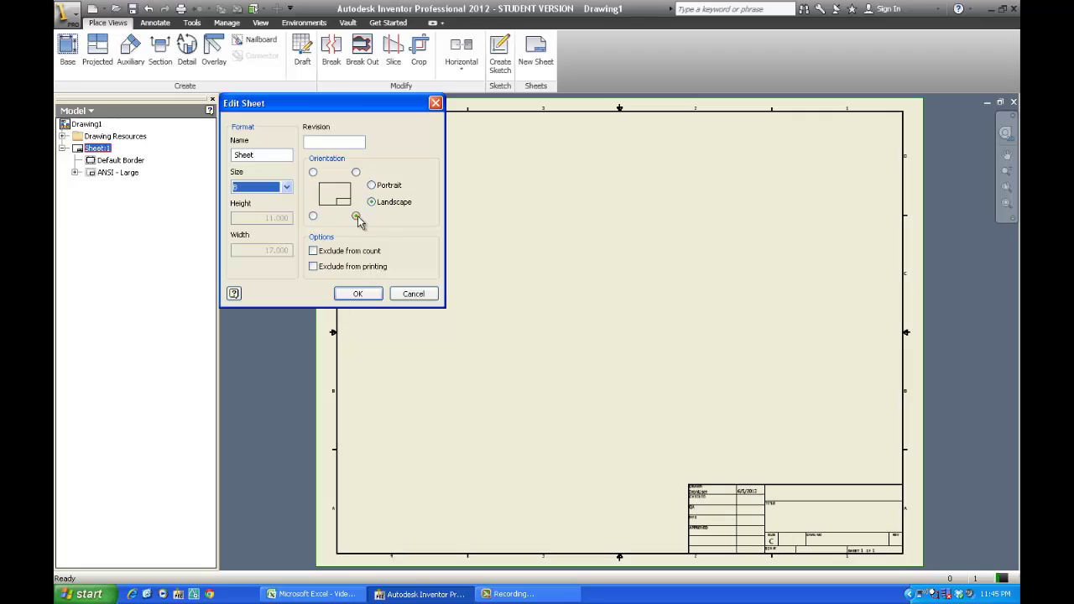
pyautogui.click(359, 295)
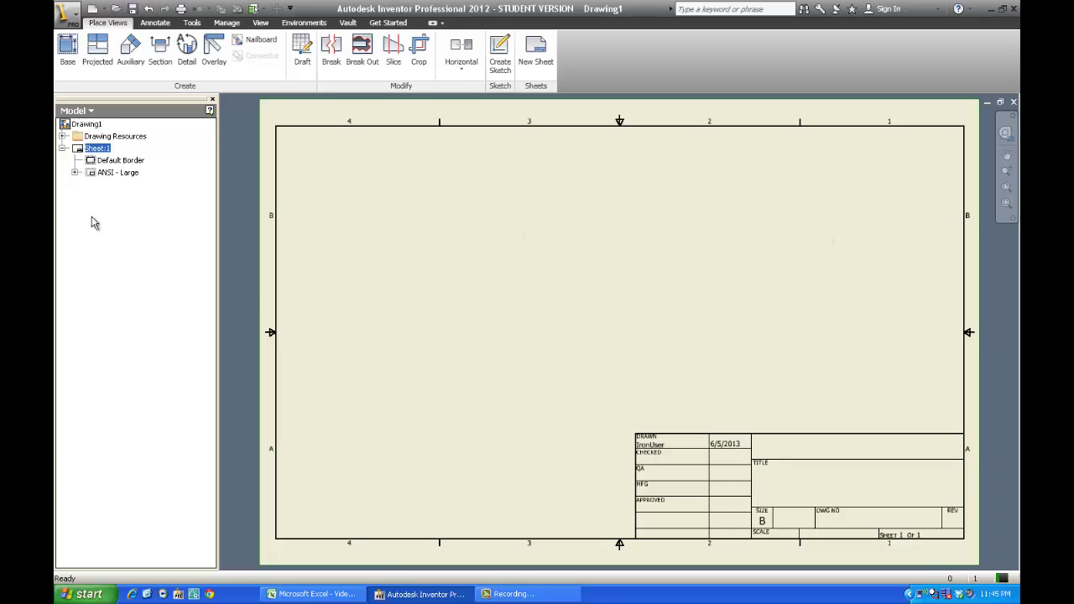
# - Collapse Sheet:1, add Sheet:2 to Drawing1 and make it active
pyautogui.rightClick(95, 151)
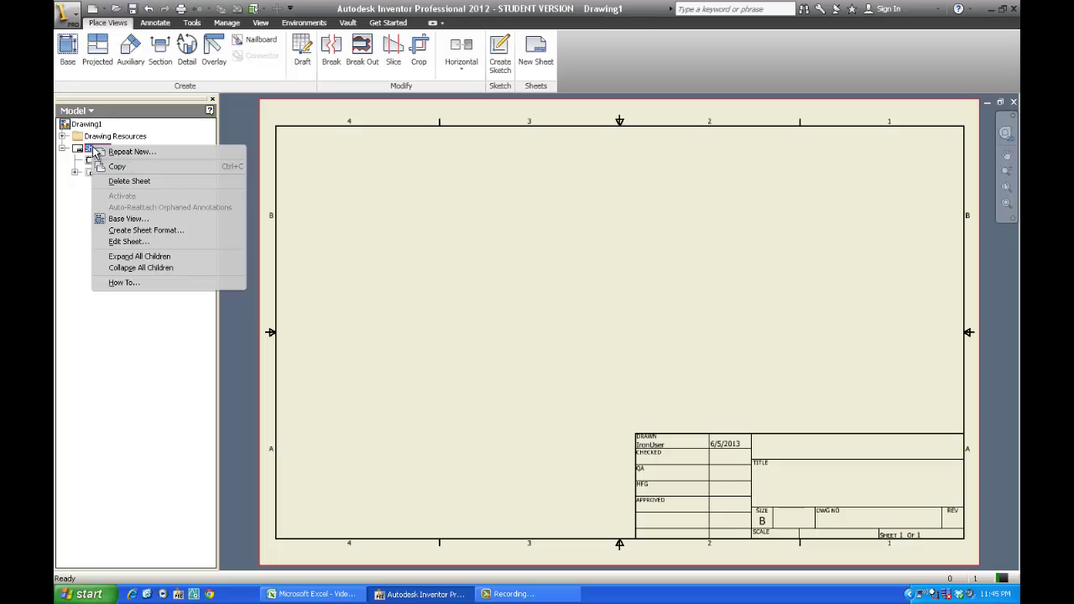
pyautogui.click(66, 152)
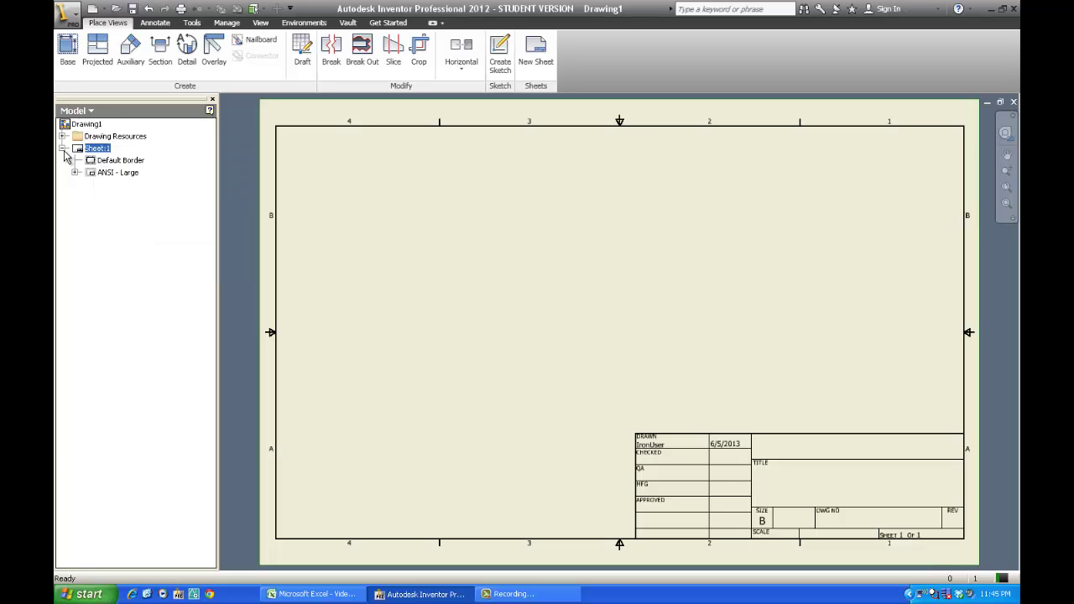
pyautogui.click(64, 149)
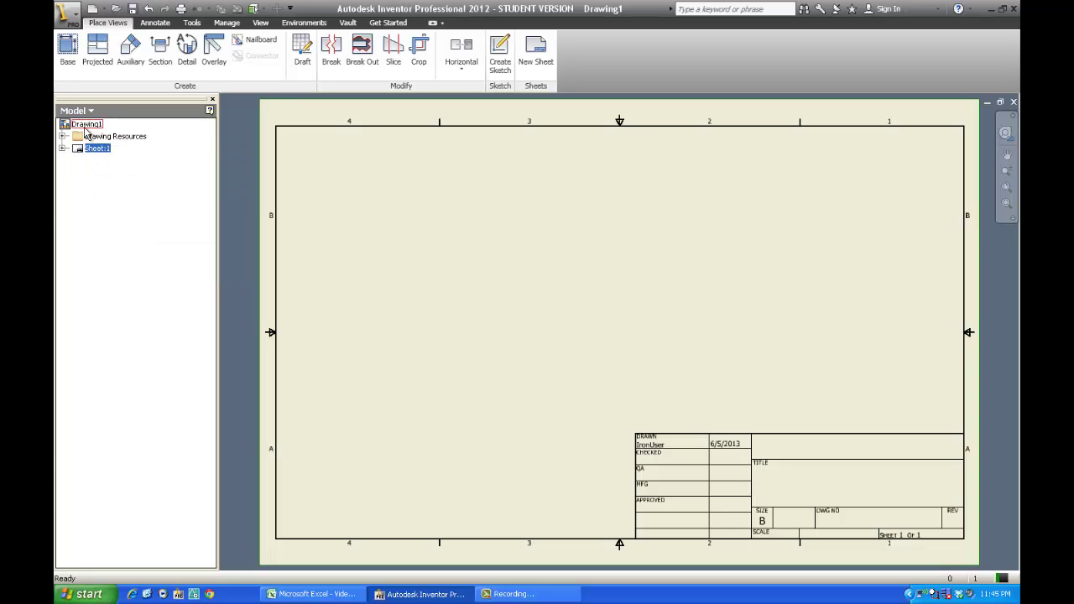
pyautogui.rightClick(82, 128)
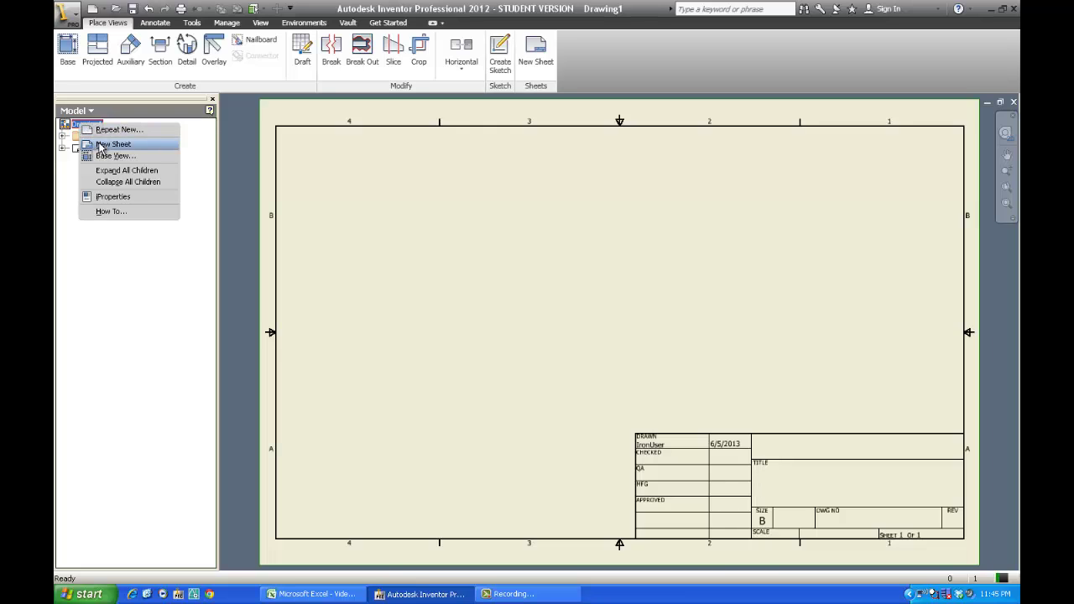
pyautogui.click(101, 145)
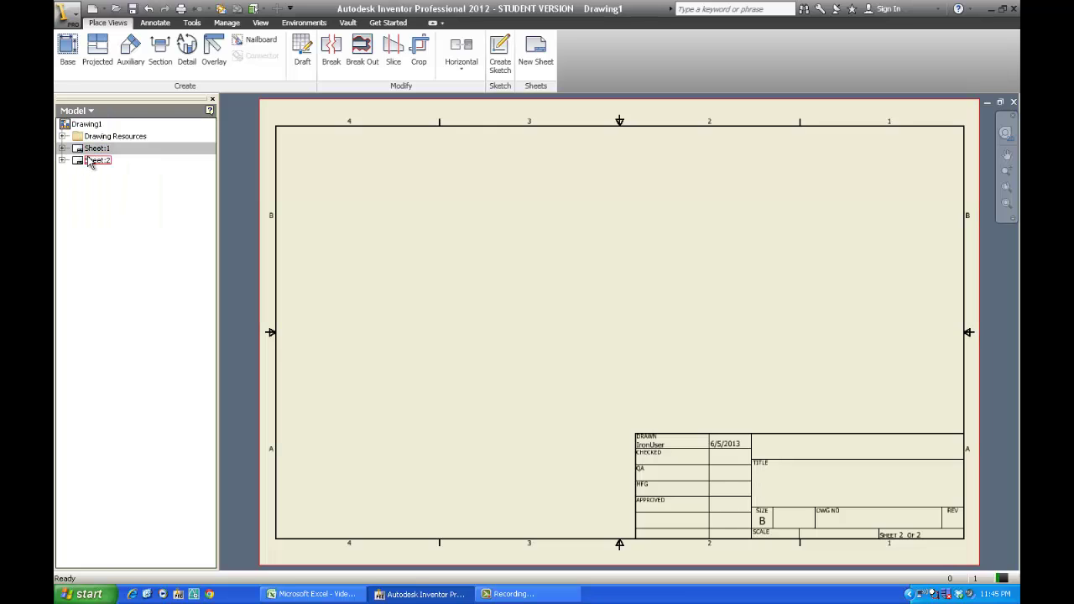
pyautogui.click(95, 161)
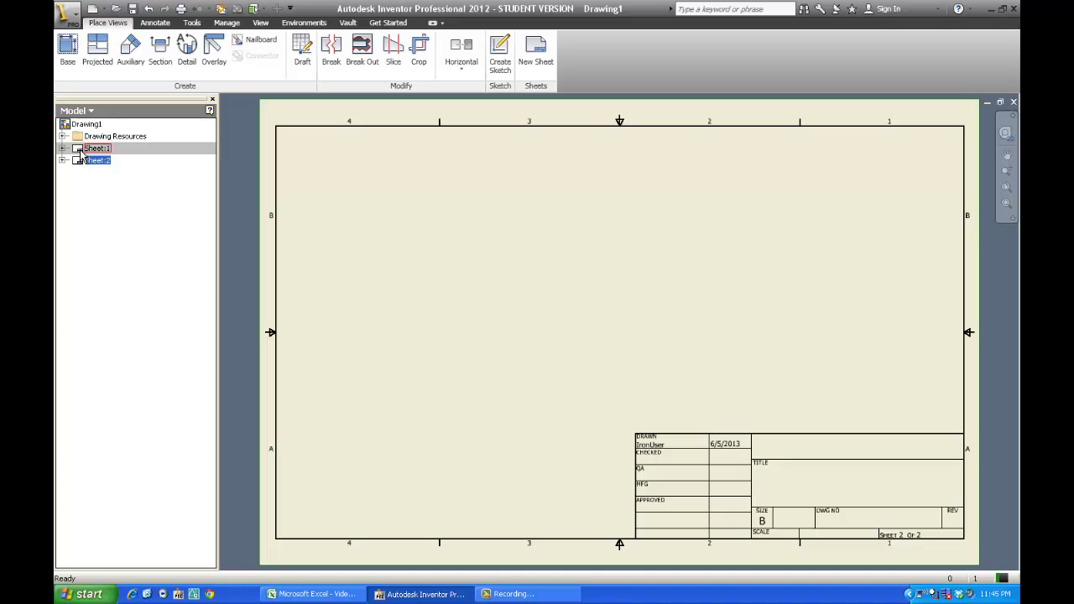
pyautogui.doubleClick(75, 161)
# - Add Sheets 3 through 7 to Drawing1, then reactivate Sheet:1
pyautogui.click(80, 149)
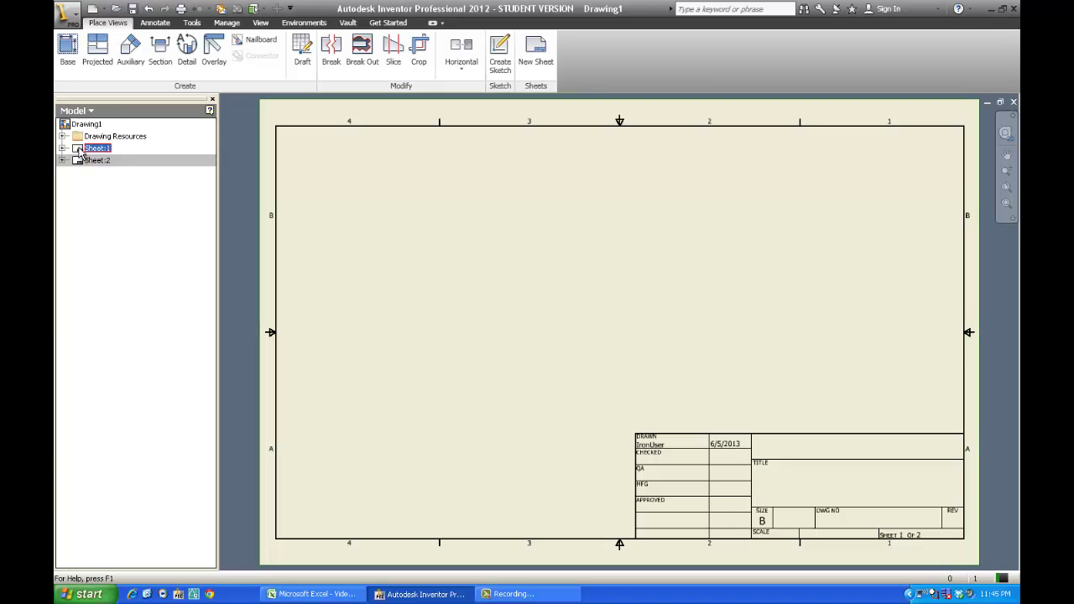
pyautogui.click(85, 125)
pyautogui.rightClick(84, 124)
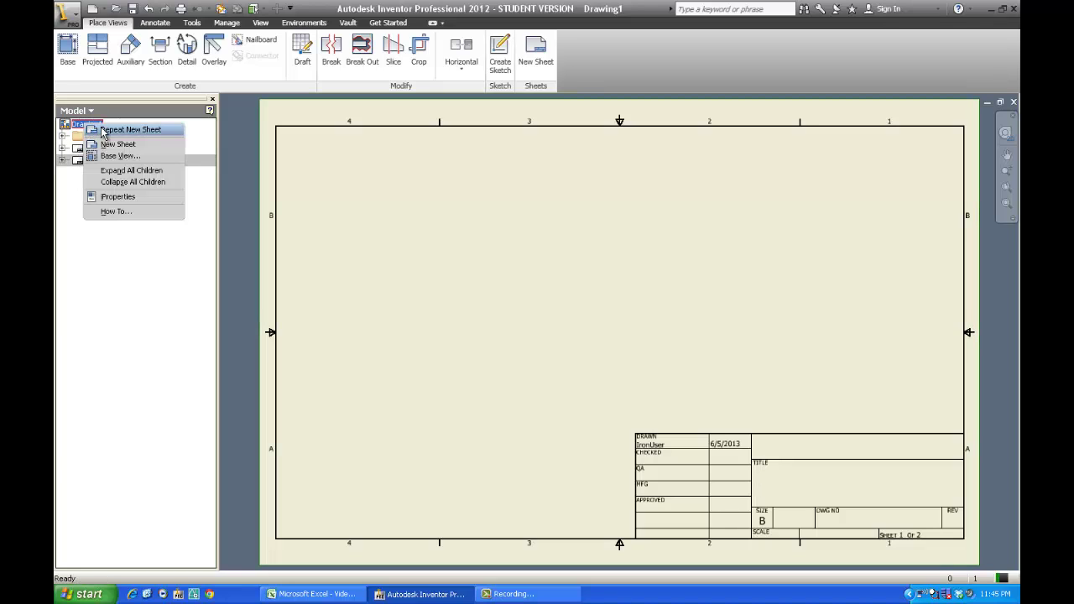
pyautogui.click(98, 144)
pyautogui.rightClick(84, 124)
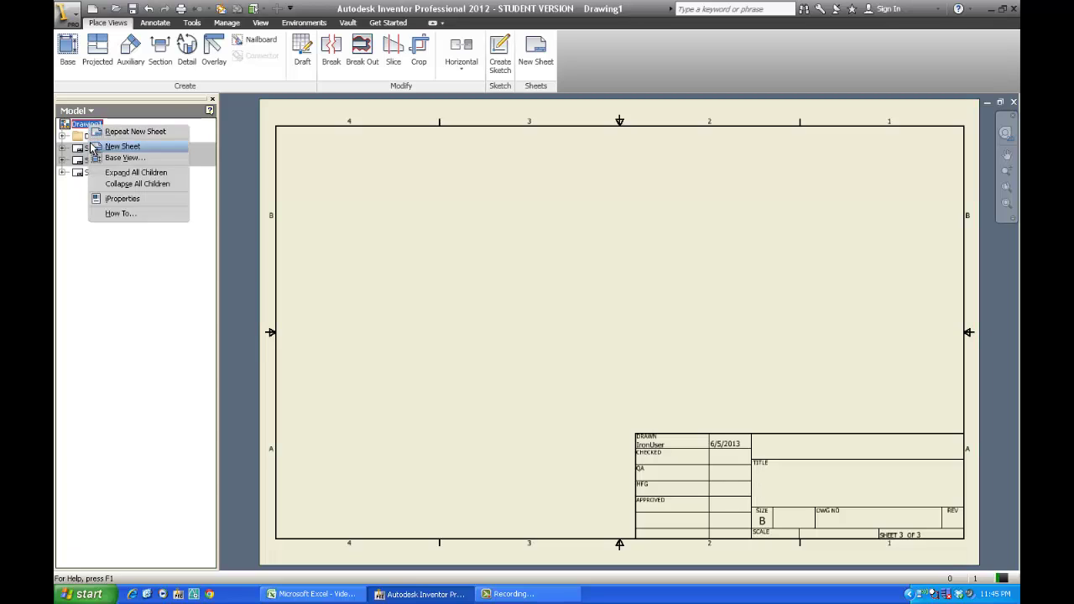
pyautogui.click(96, 144)
pyautogui.rightClick(85, 124)
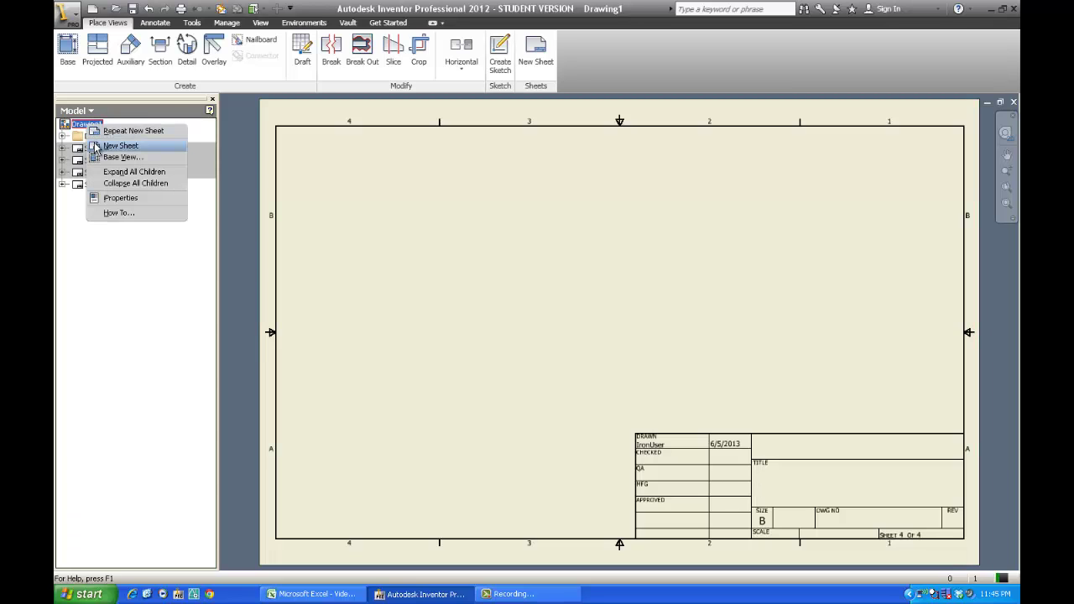
pyautogui.click(96, 144)
pyautogui.rightClick(86, 125)
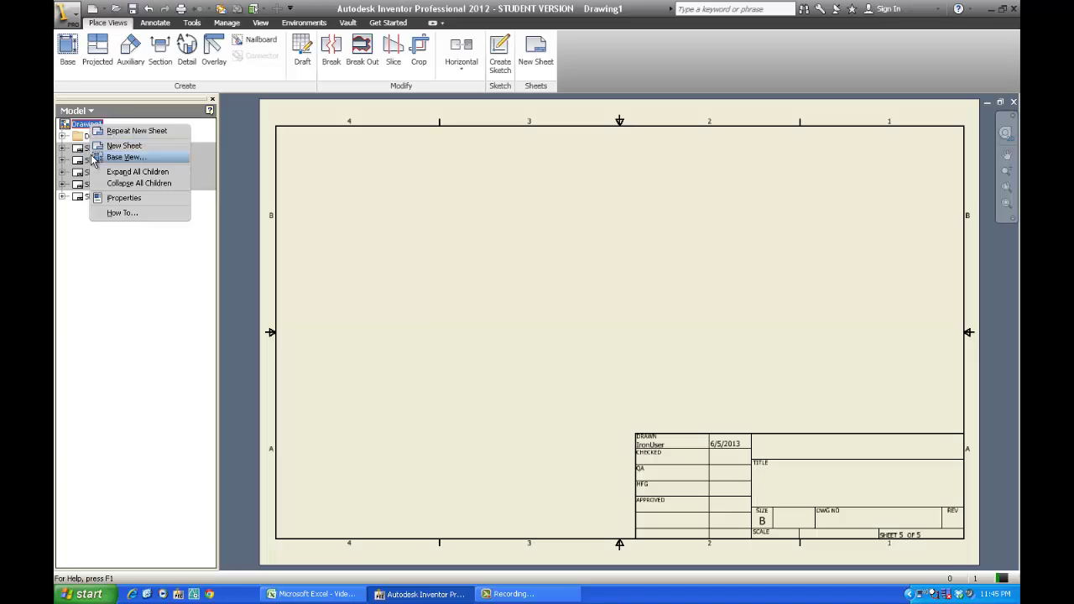
pyautogui.click(96, 144)
pyautogui.rightClick(87, 125)
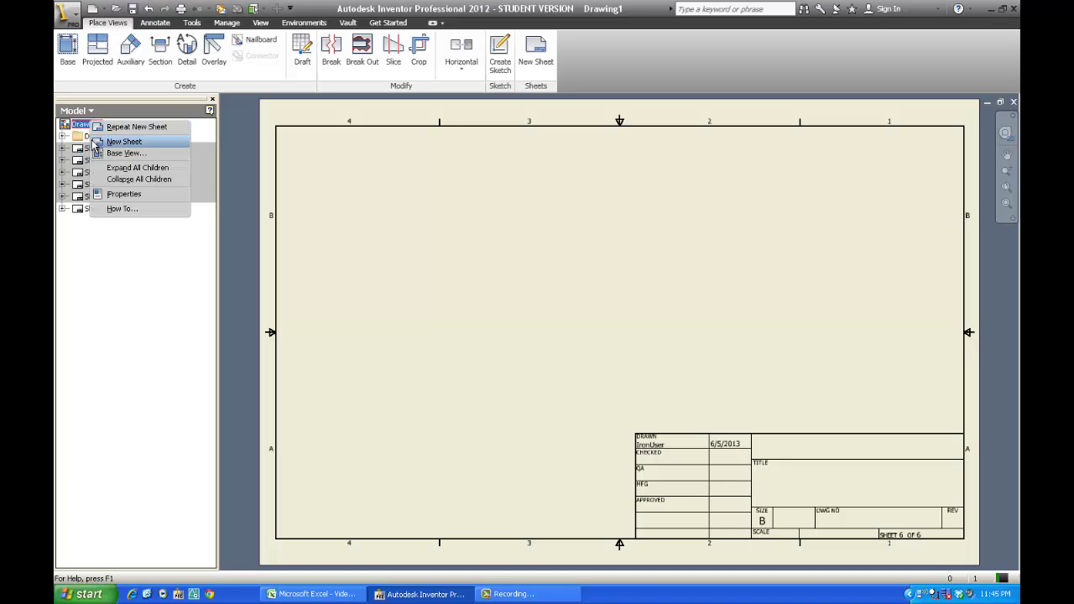
pyautogui.click(97, 143)
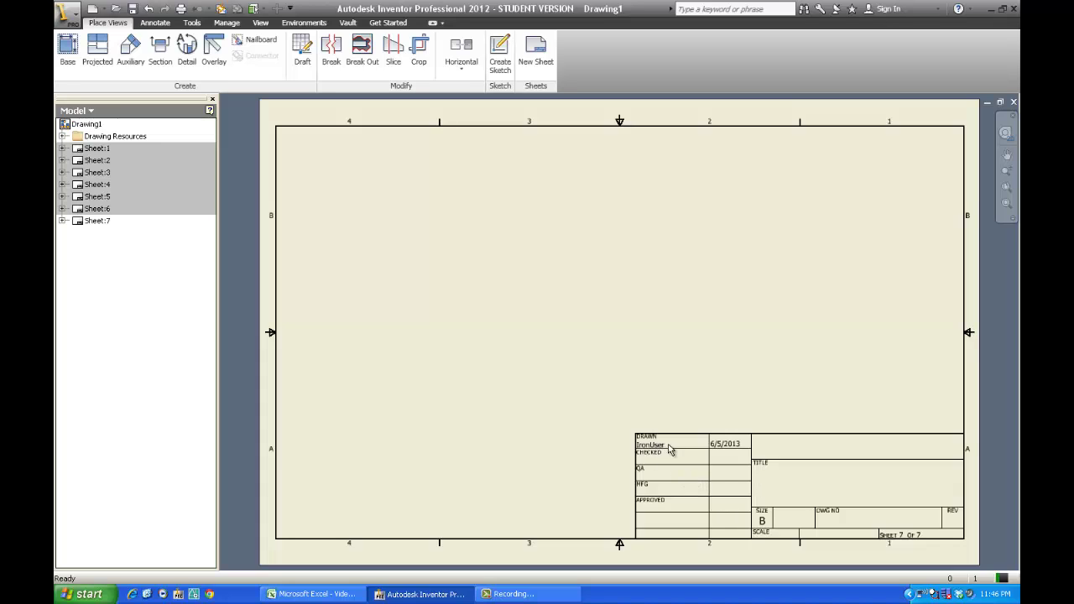
pyautogui.doubleClick(77, 151)
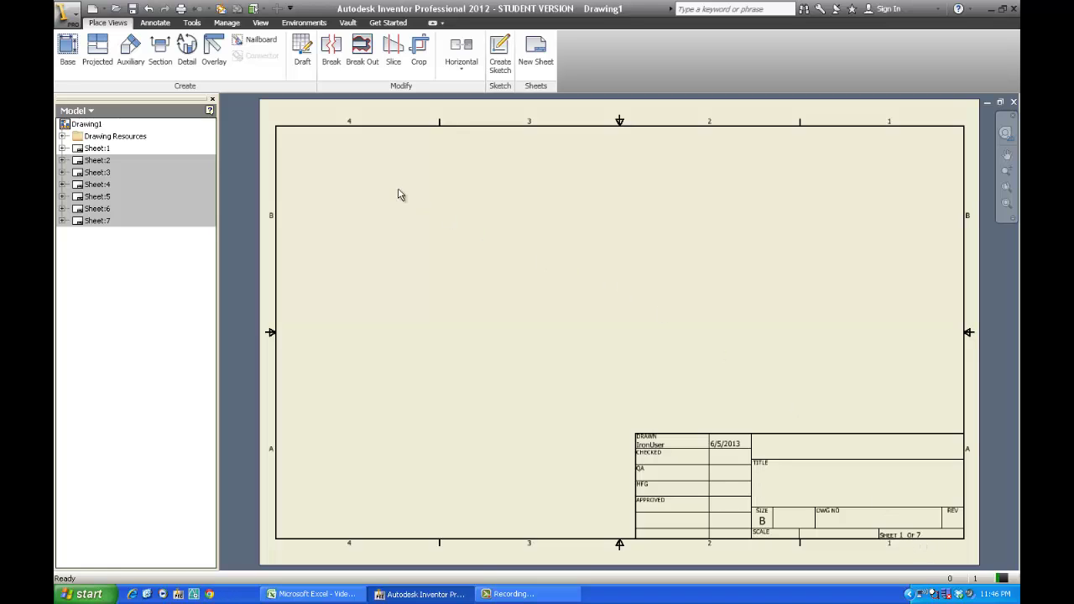
# - Start a base view on Sheet 1 with Assembly1.iam as the model, accepting the Student Version warning
pyautogui.click(70, 51)
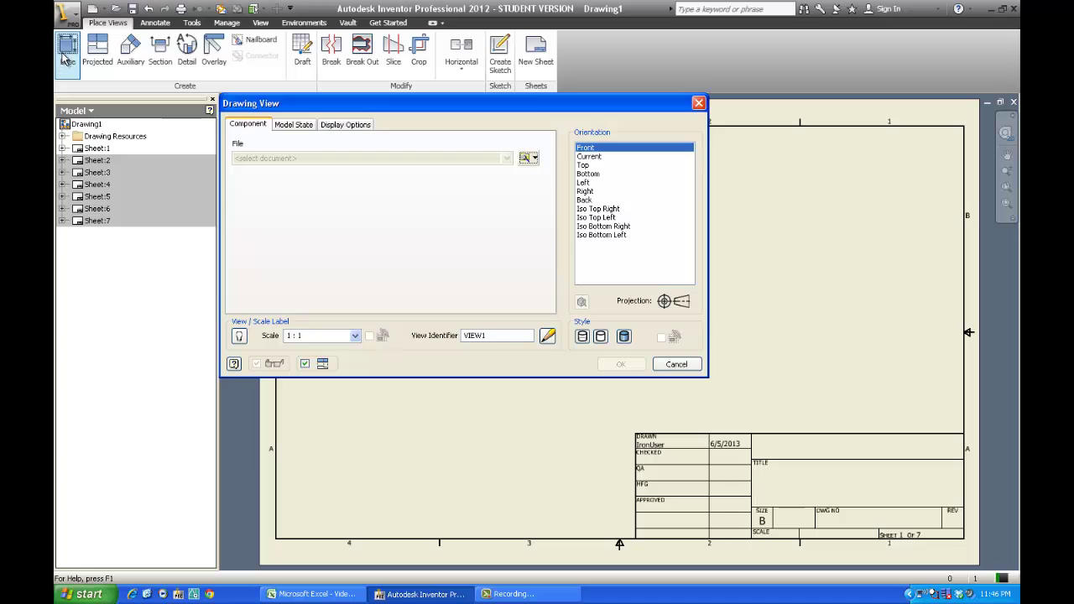
pyautogui.click(534, 158)
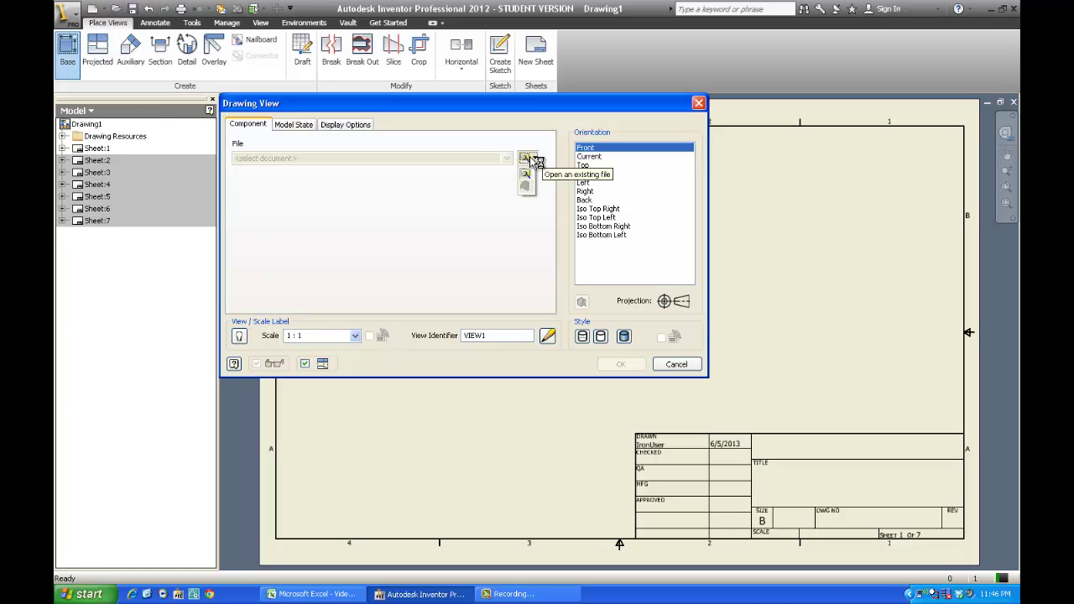
pyautogui.click(525, 173)
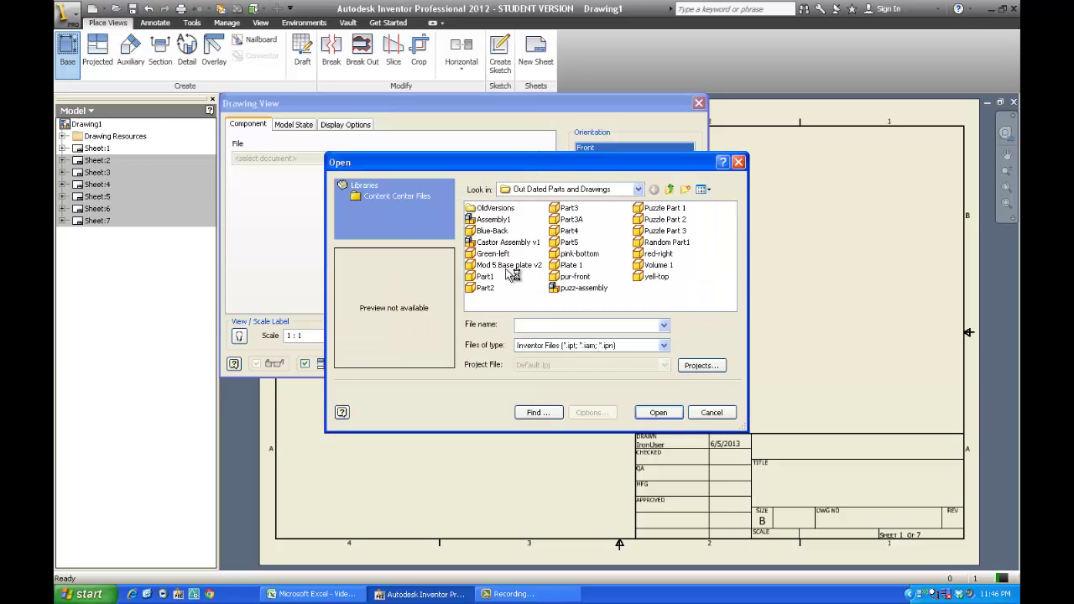
pyautogui.click(494, 221)
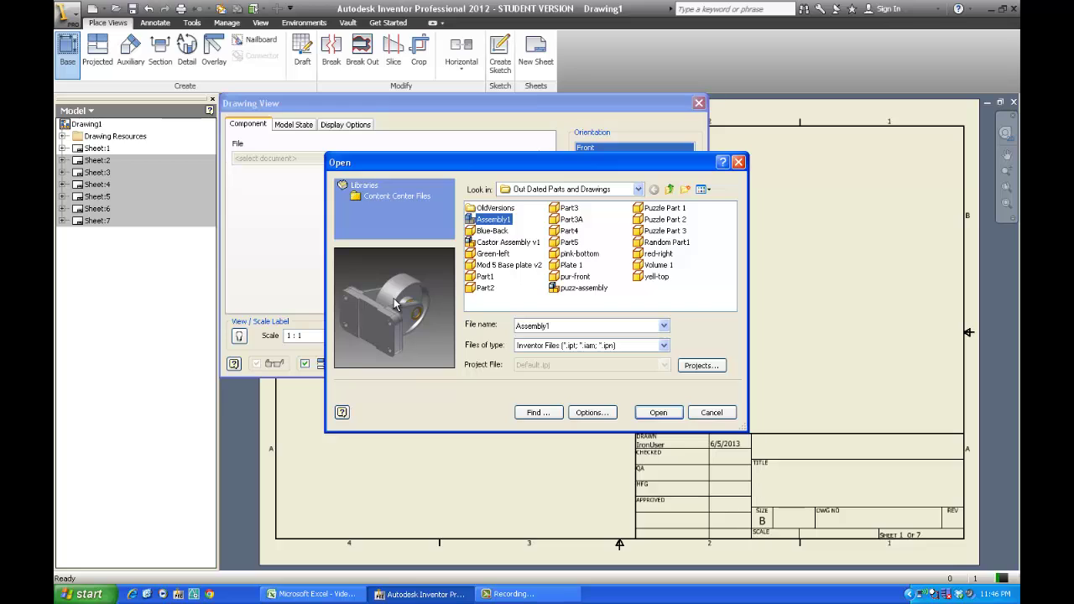
pyautogui.click(659, 416)
pyautogui.click(415, 283)
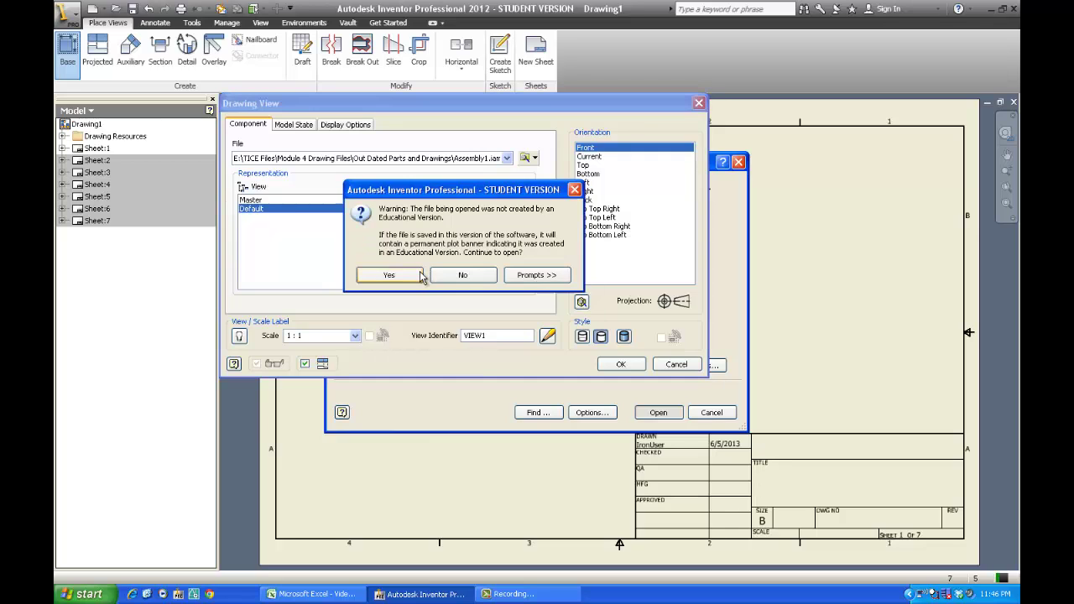
pyautogui.click(419, 276)
# - After previewing the Iso orientations, place Assembly1 as a Bottom-orientation base view at 1:1
pyautogui.click(419, 276)
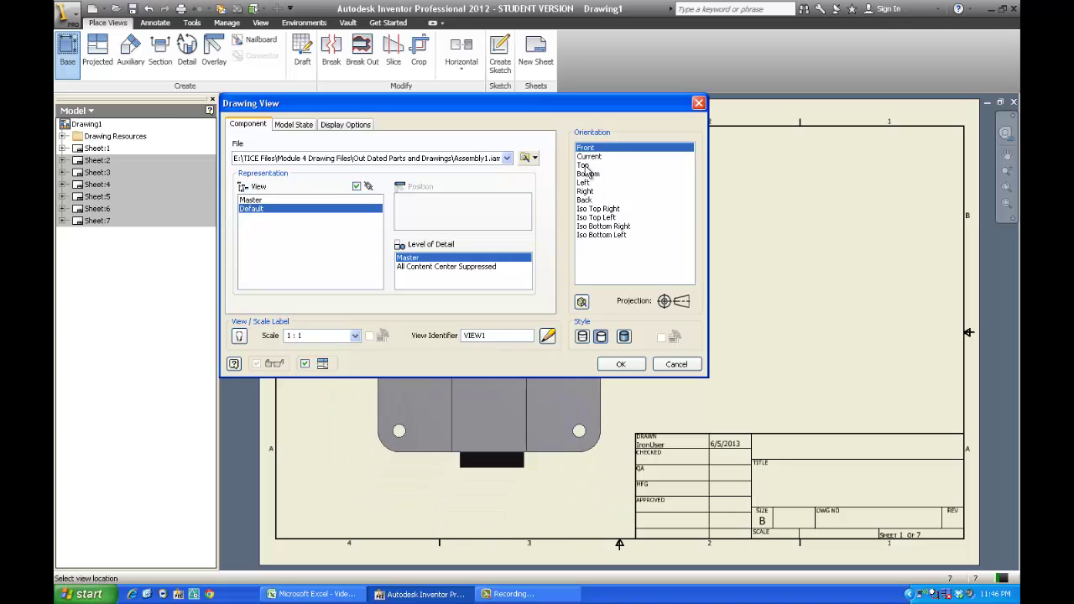
pyautogui.click(595, 209)
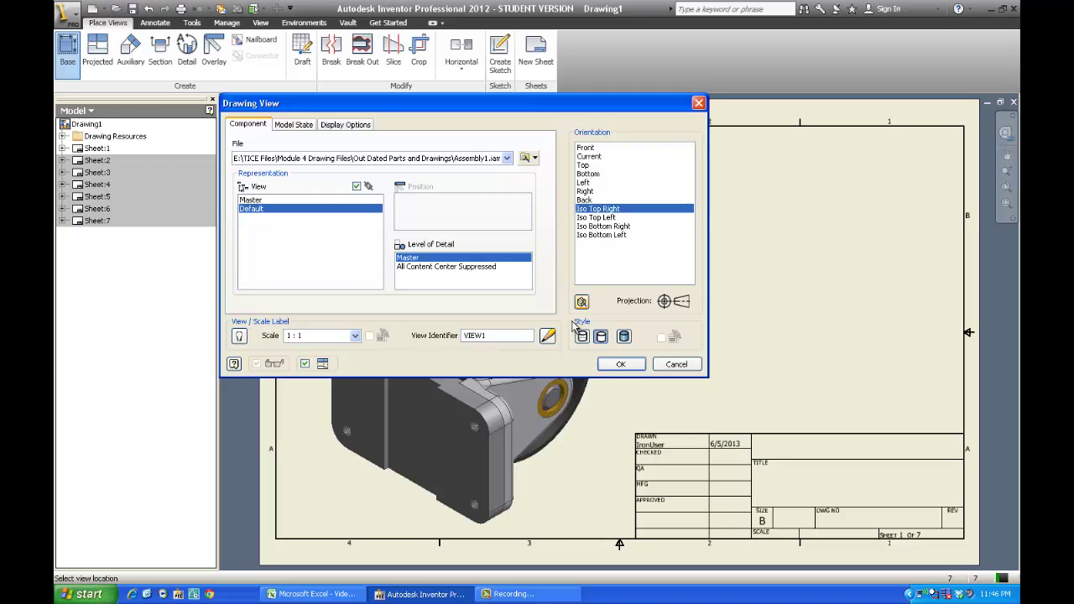
pyautogui.click(591, 217)
pyautogui.click(600, 227)
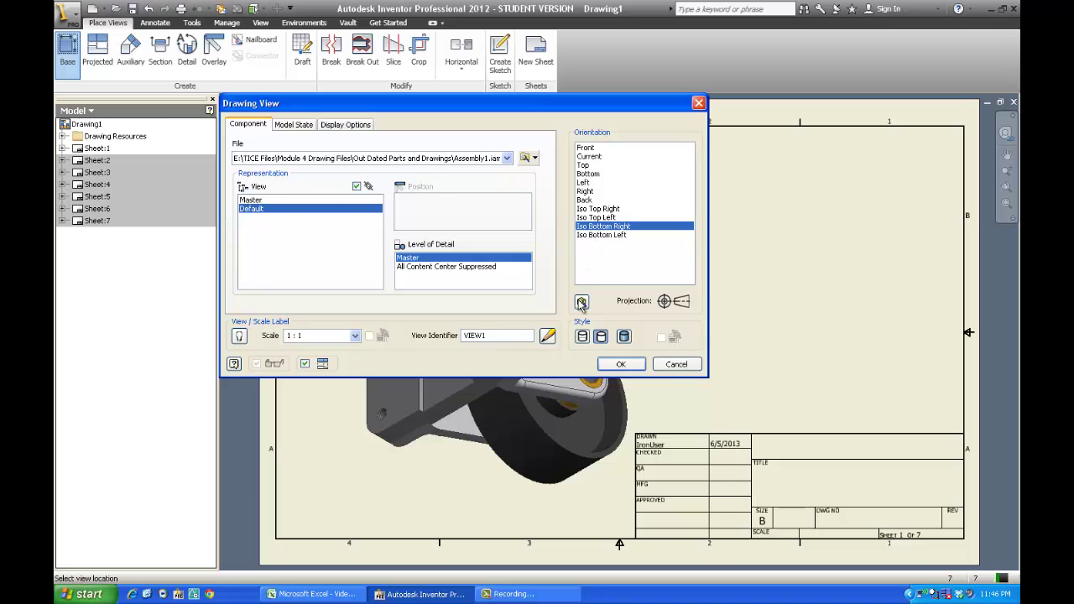
pyautogui.click(600, 236)
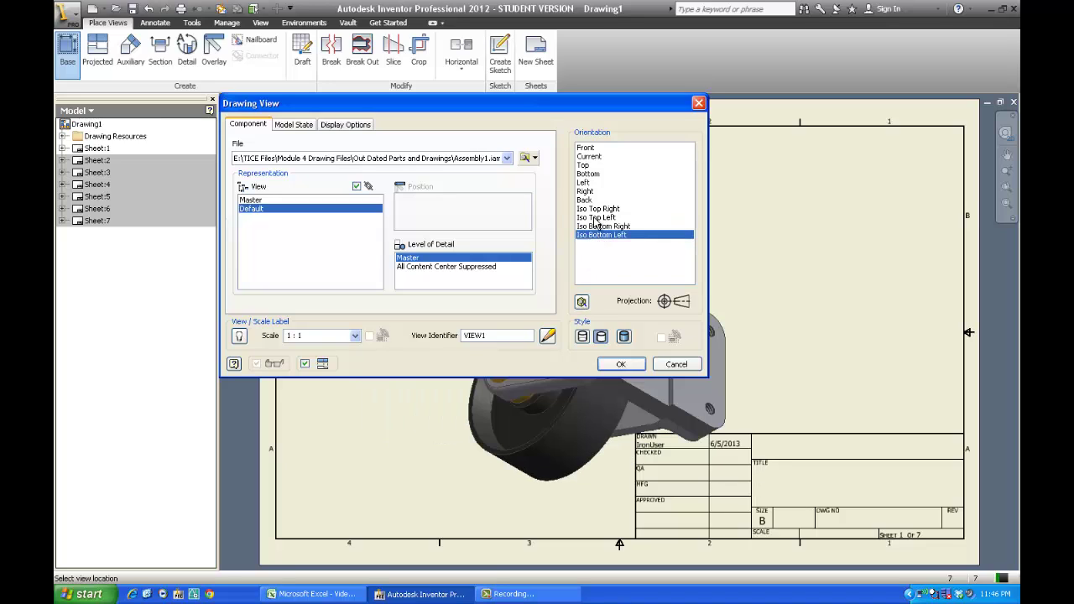
pyautogui.click(585, 166)
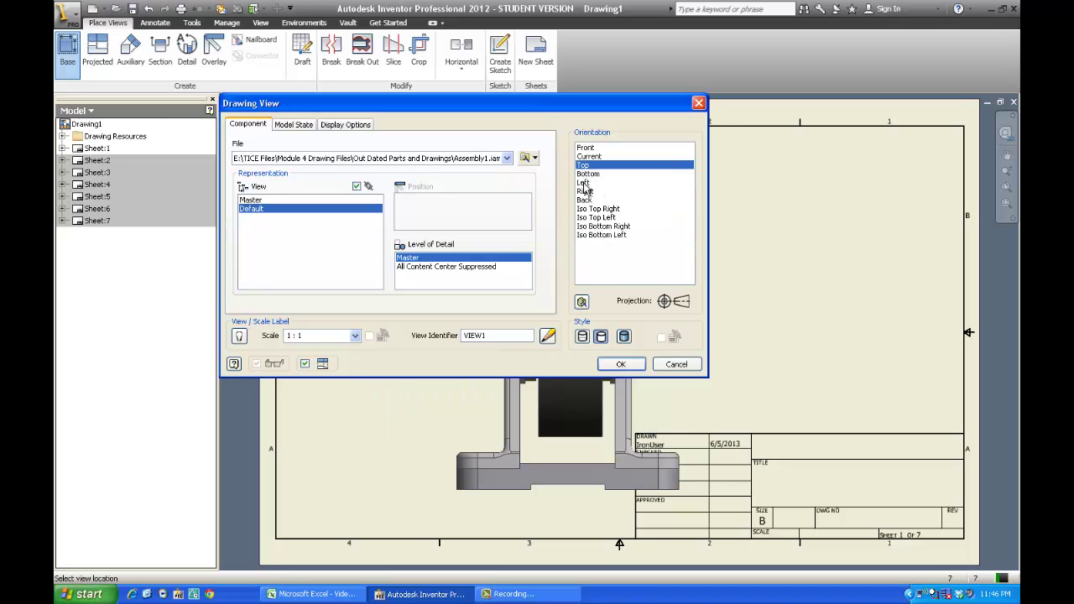
pyautogui.click(588, 174)
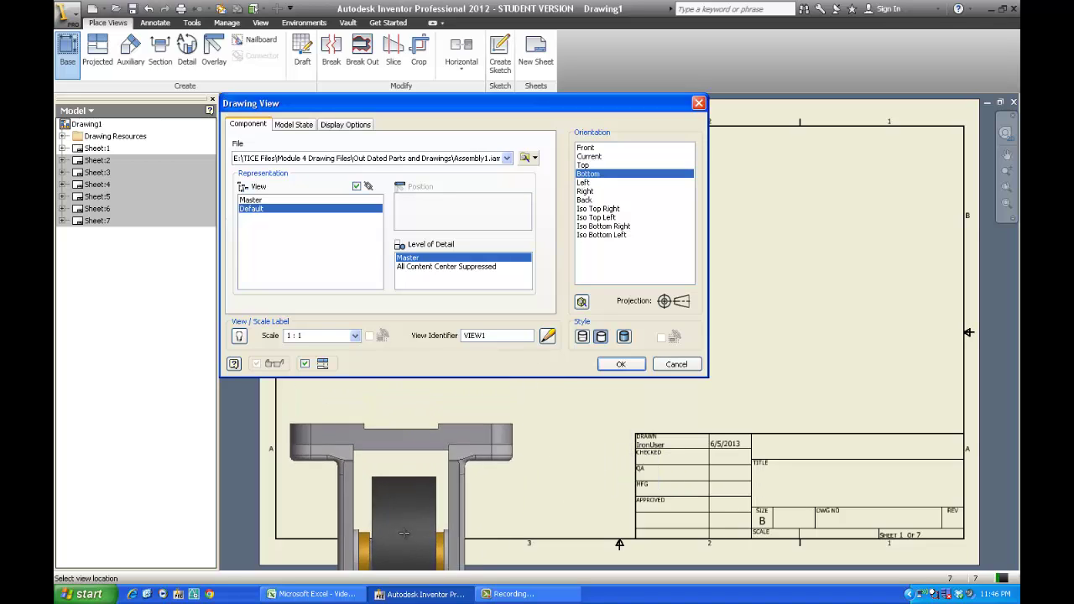
pyautogui.click(432, 416)
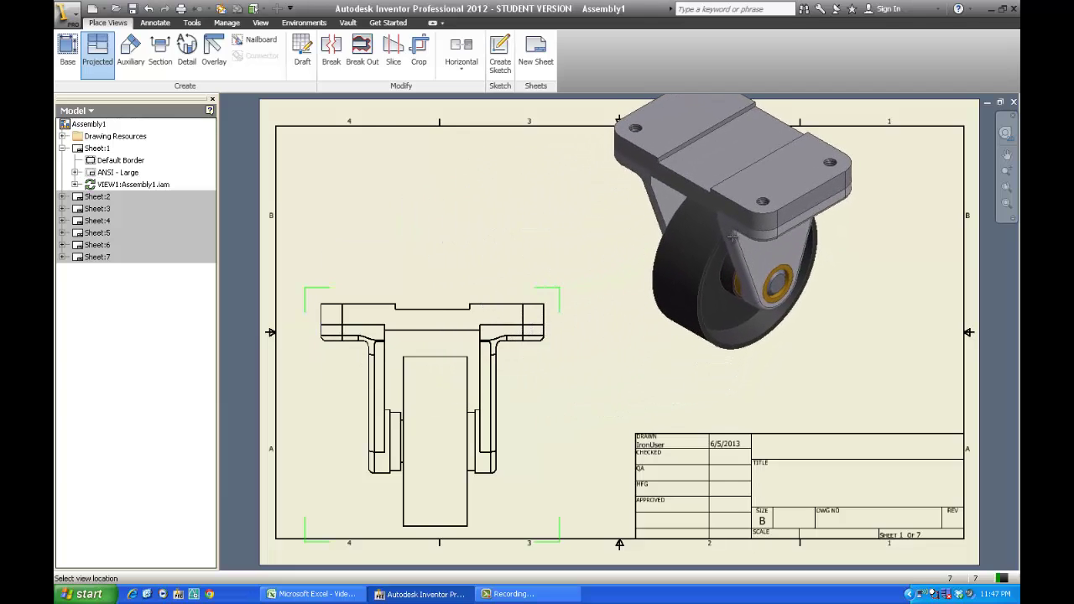
# - Create isometric projected view VIEW2 at the upper right of base view VIEW1
pyautogui.click(734, 258)
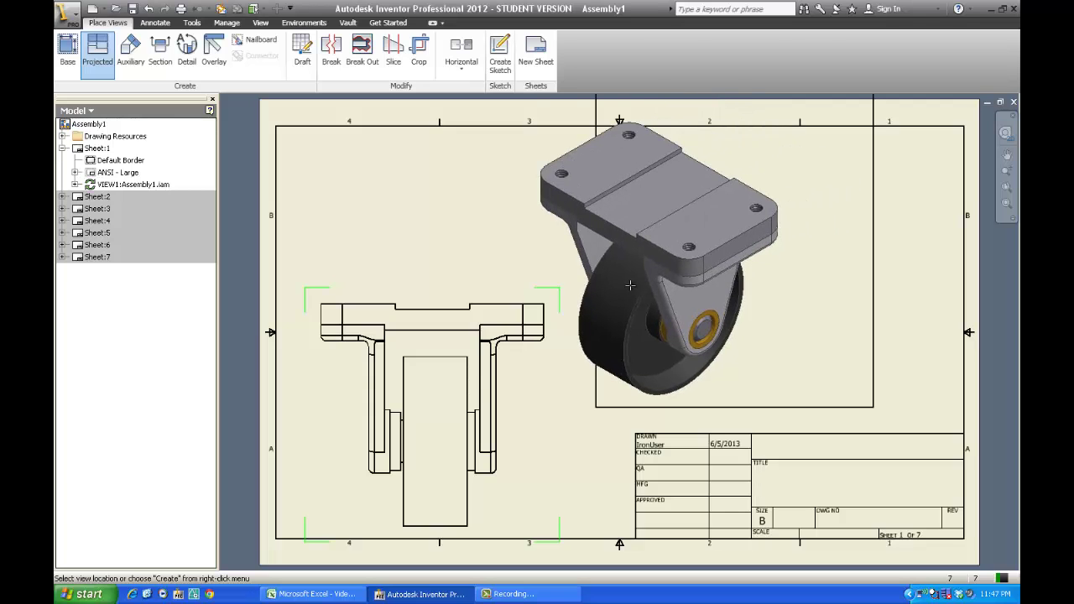
pyautogui.rightClick(527, 291)
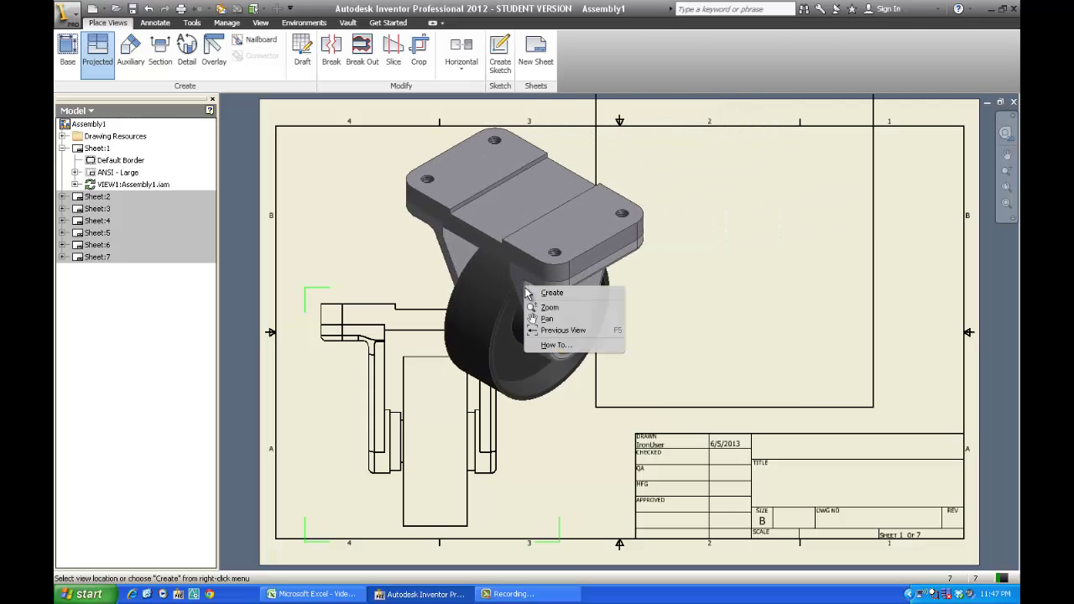
pyautogui.click(578, 292)
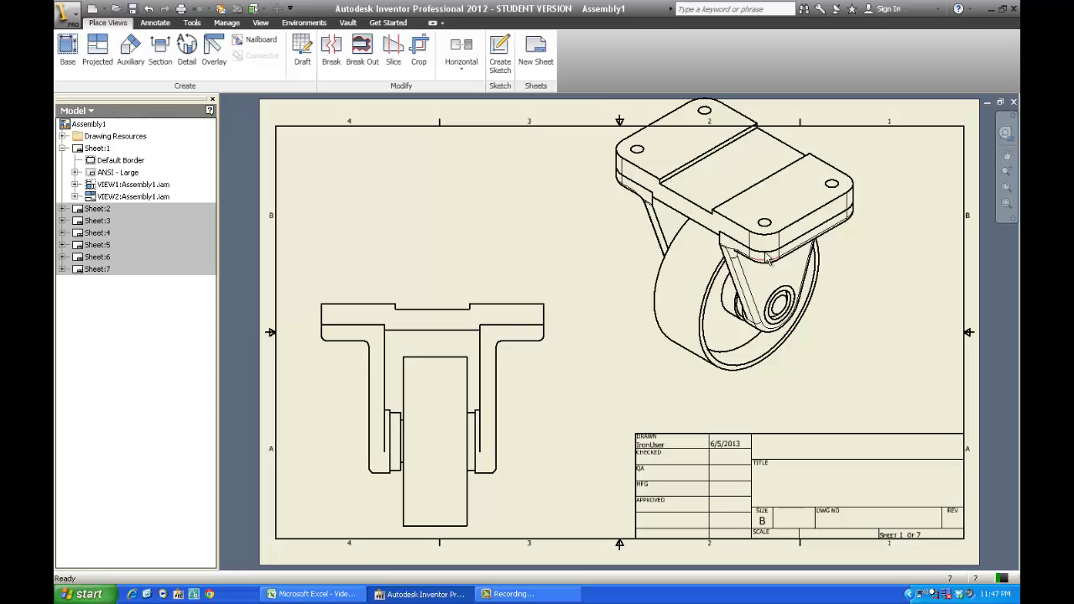
# - Delete base view VIEW1 from Sheet 1
pyautogui.rightClick(554, 397)
pyautogui.click(554, 403)
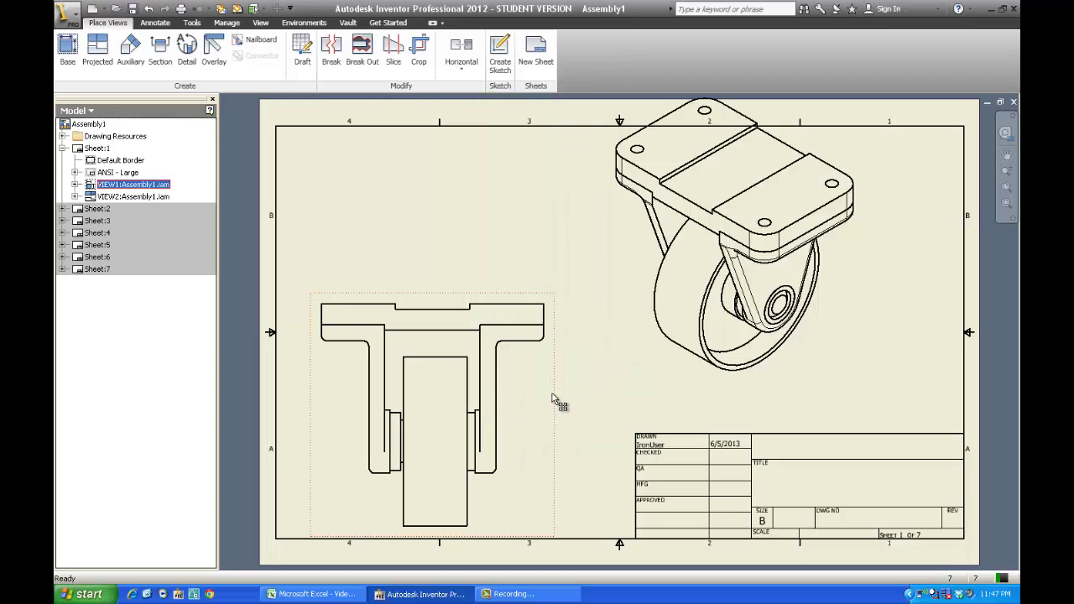
pyautogui.press('Delete')
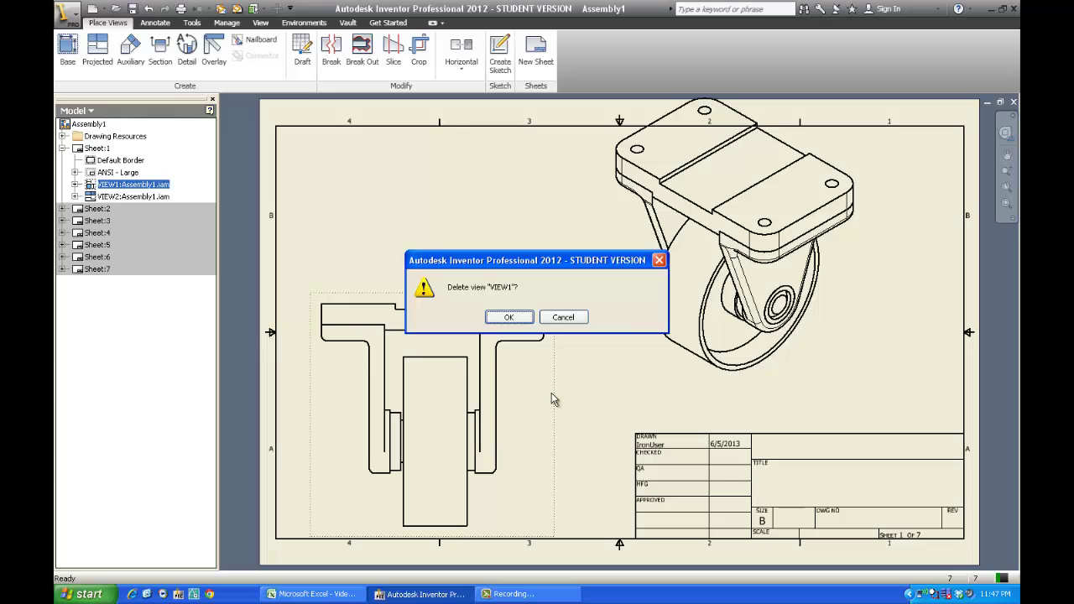
pyautogui.click(508, 316)
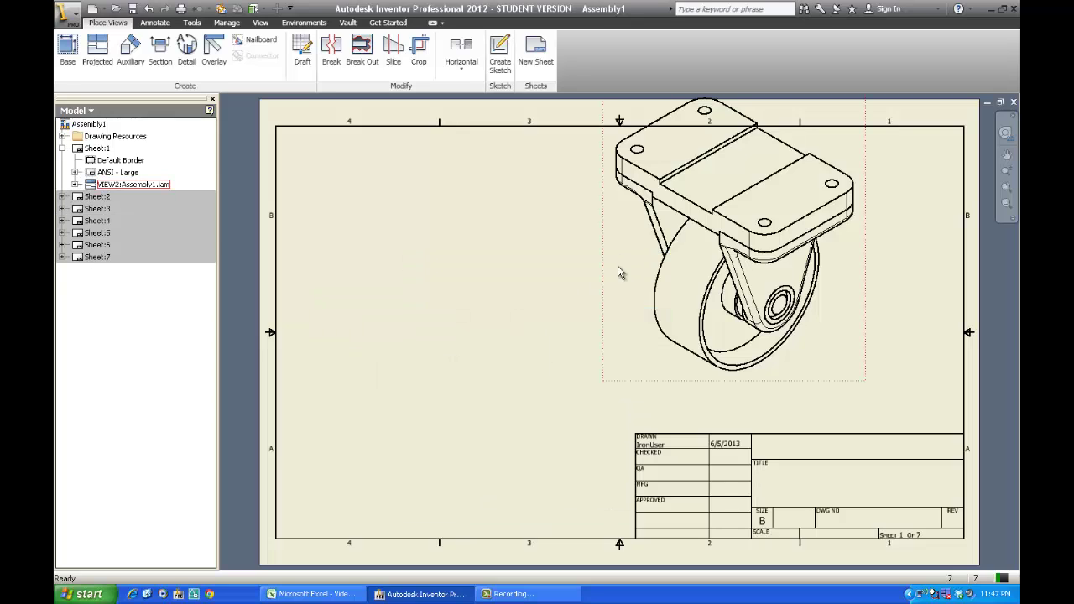
# - Move isometric VIEW2 to the sheet's left side, then switch to empty Sheet:2
pyautogui.moveTo(601, 267)
pyautogui.mouseDown()
pyautogui.moveTo(487, 326)
pyautogui.moveTo(363, 317)
pyautogui.mouseUp()
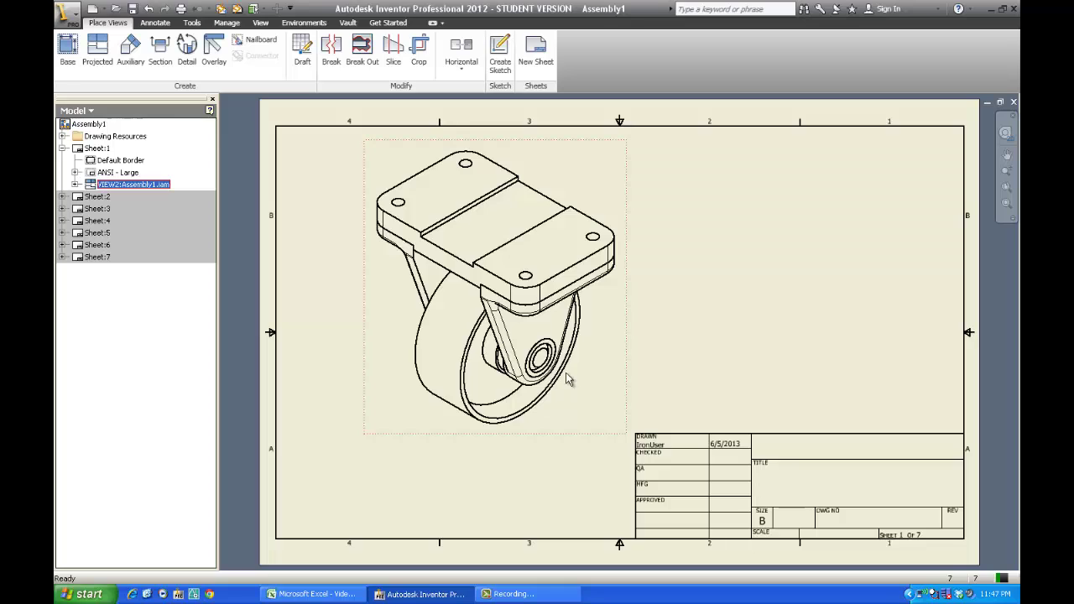
pyautogui.click(62, 148)
pyautogui.doubleClick(76, 161)
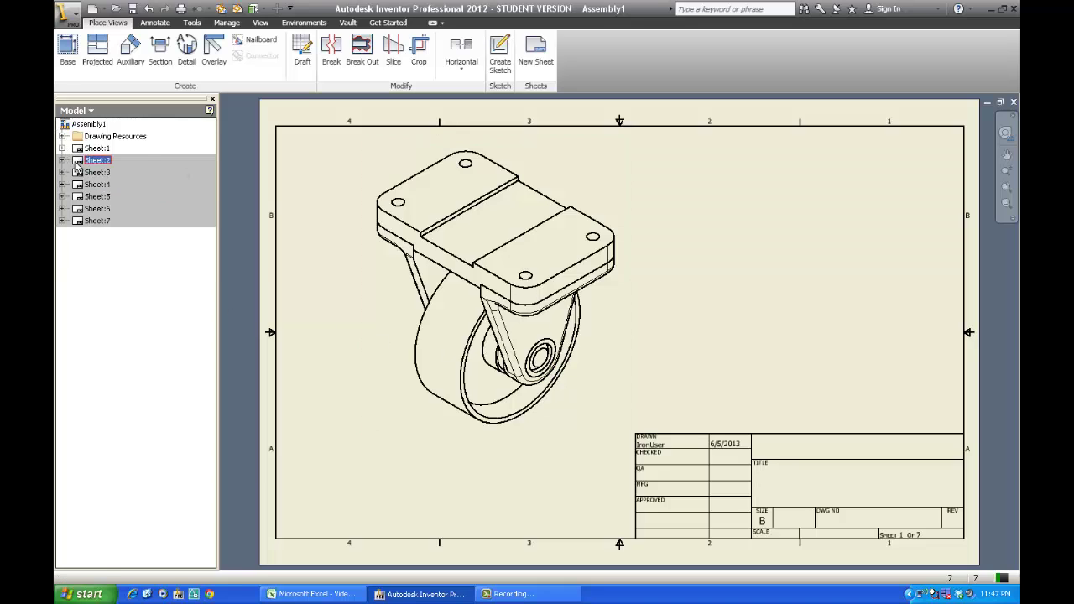
# - Start a base view on sheet 2 and browse to the Module 4 Drawing Files folder
pyautogui.click(74, 55)
pyautogui.click(529, 159)
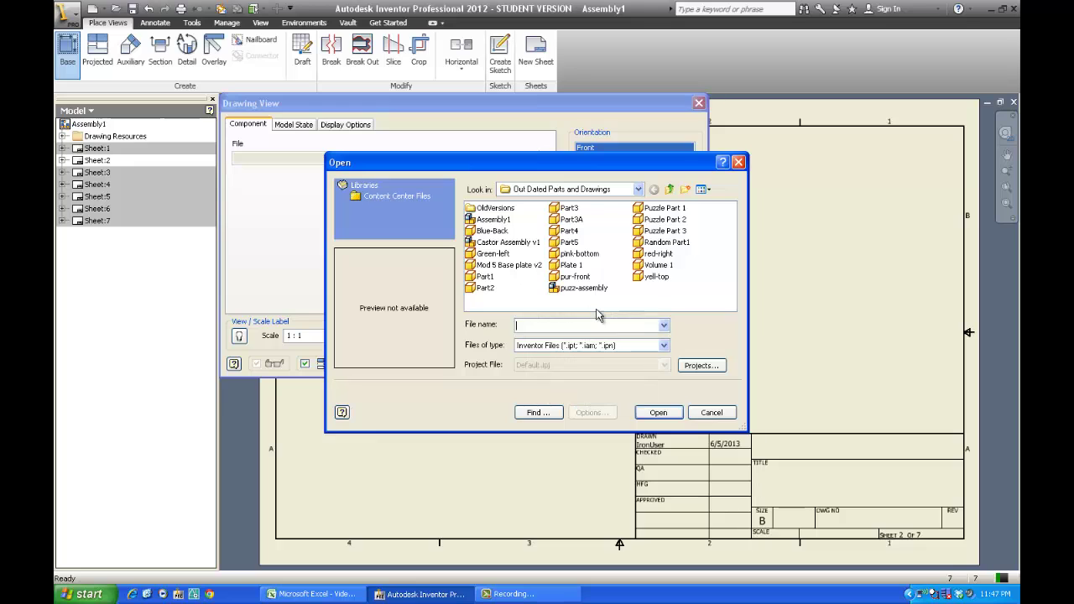
pyautogui.click(486, 221)
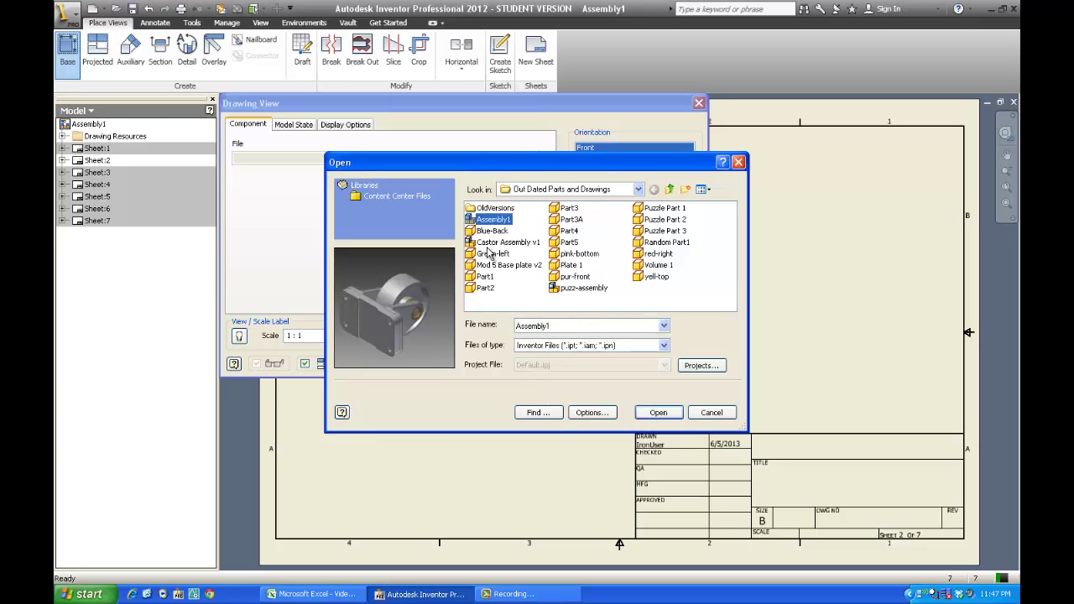
pyautogui.click(491, 243)
pyautogui.click(574, 288)
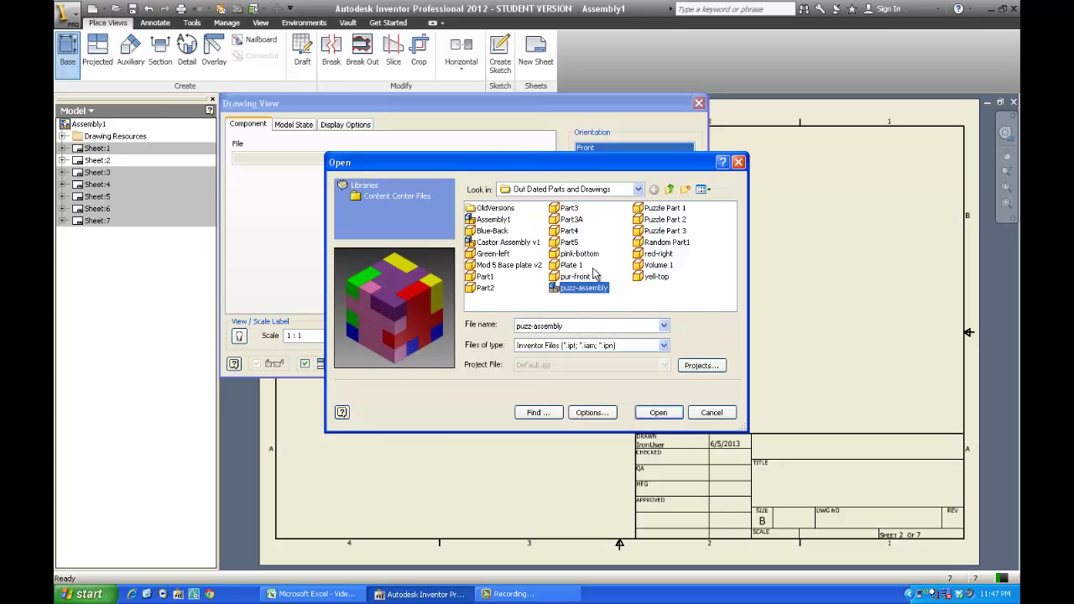
pyautogui.click(488, 209)
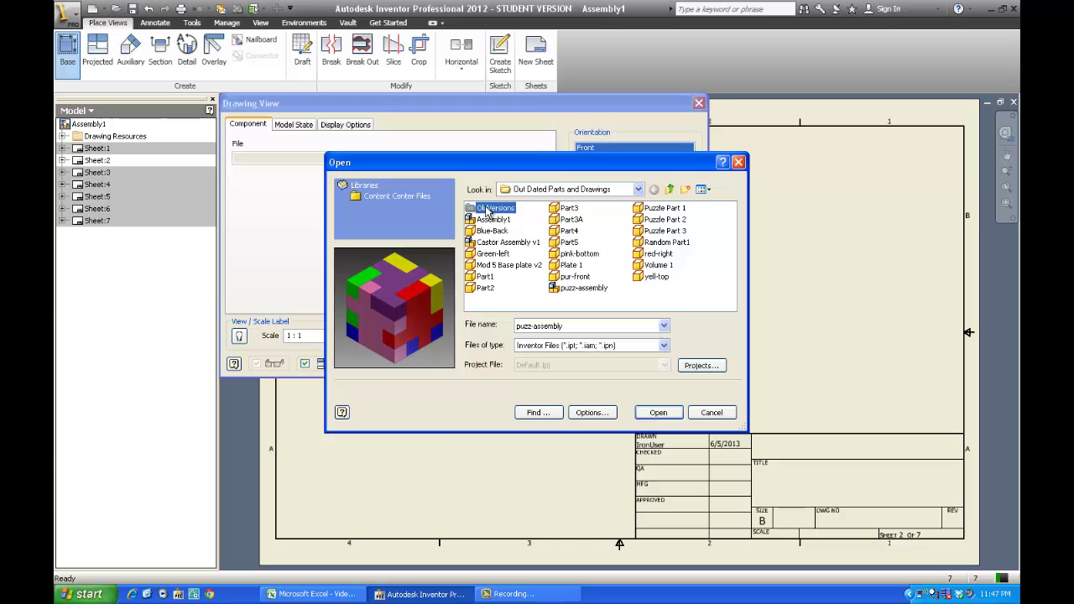
pyautogui.click(668, 190)
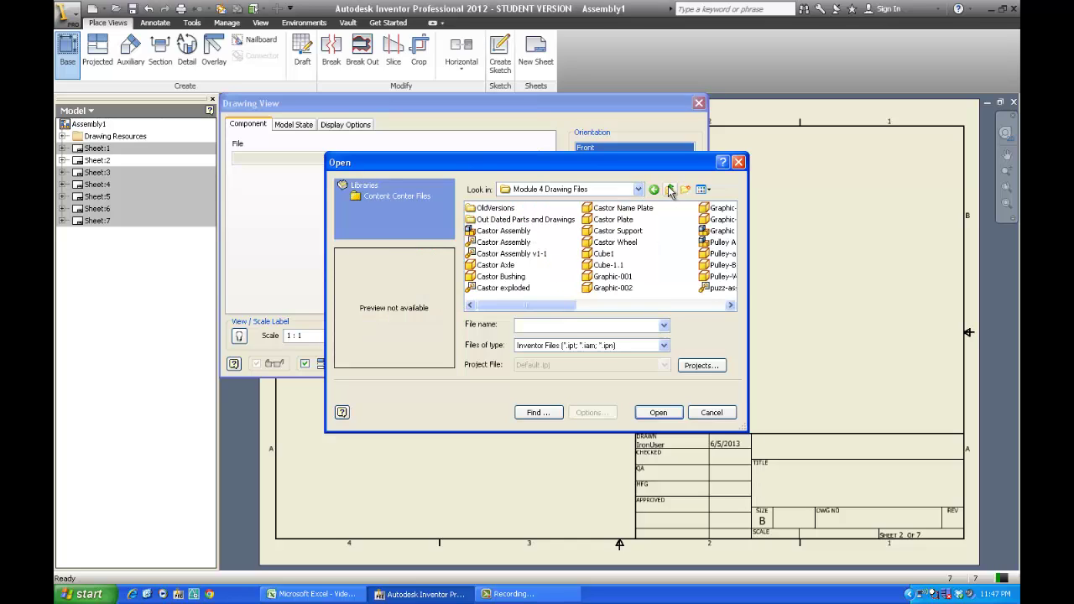
# - Open Castor Assembly v1-1.ipn and place it as an Iso Top Right exploded base view
pyautogui.click(497, 244)
pyautogui.click(496, 254)
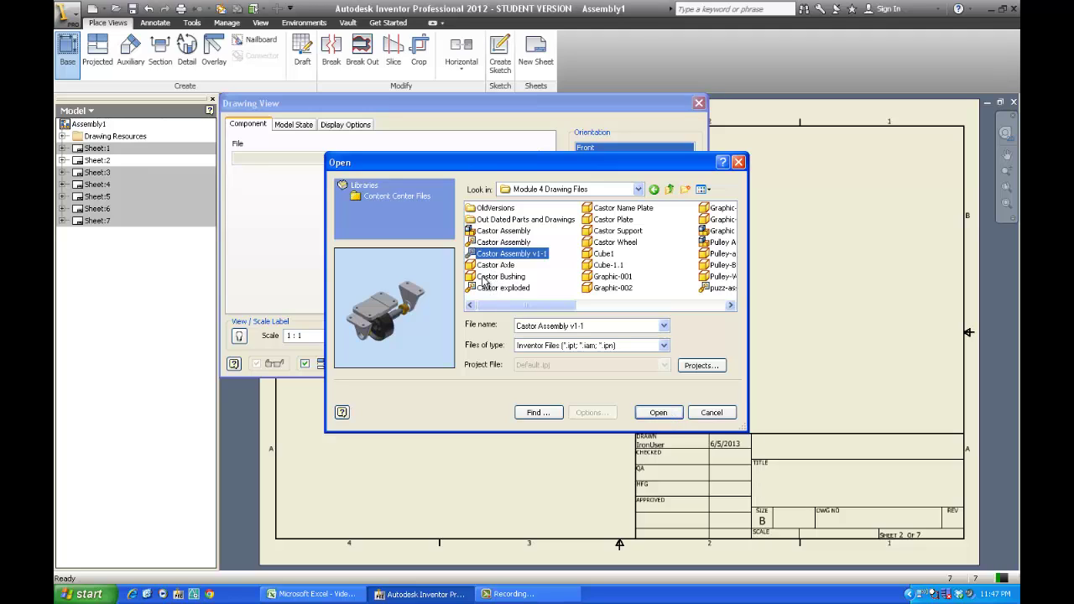
pyautogui.click(502, 288)
pyautogui.click(503, 254)
pyautogui.click(660, 413)
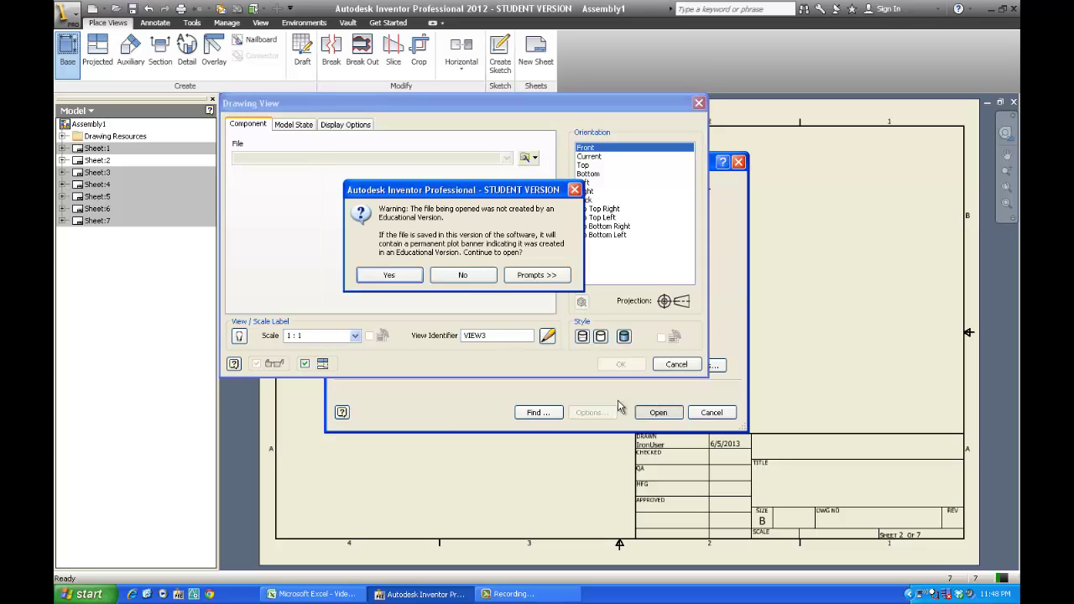
pyautogui.click(409, 276)
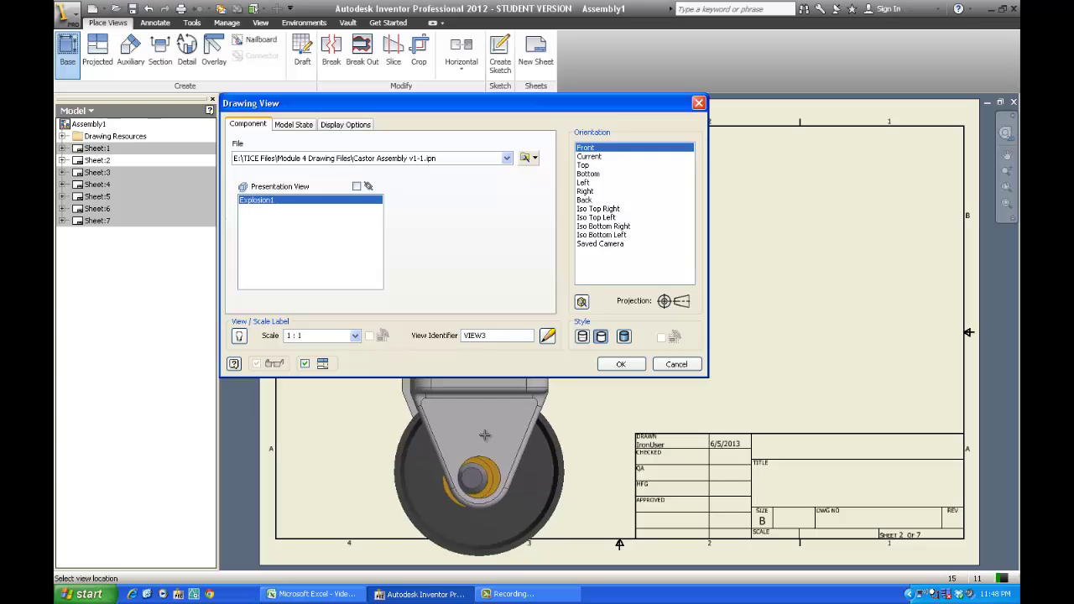
pyautogui.click(588, 208)
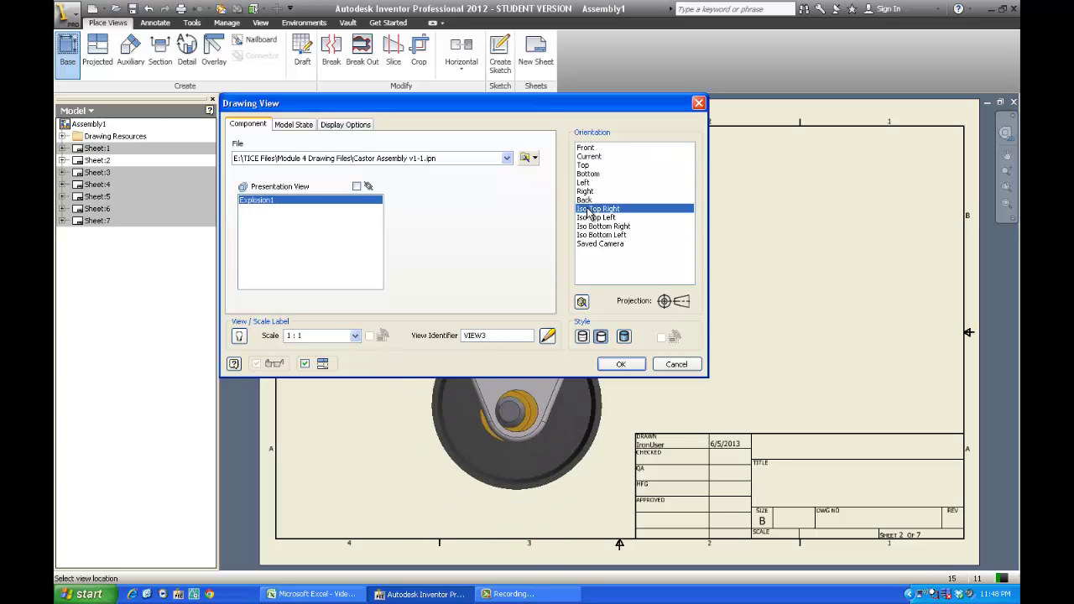
pyautogui.click(621, 366)
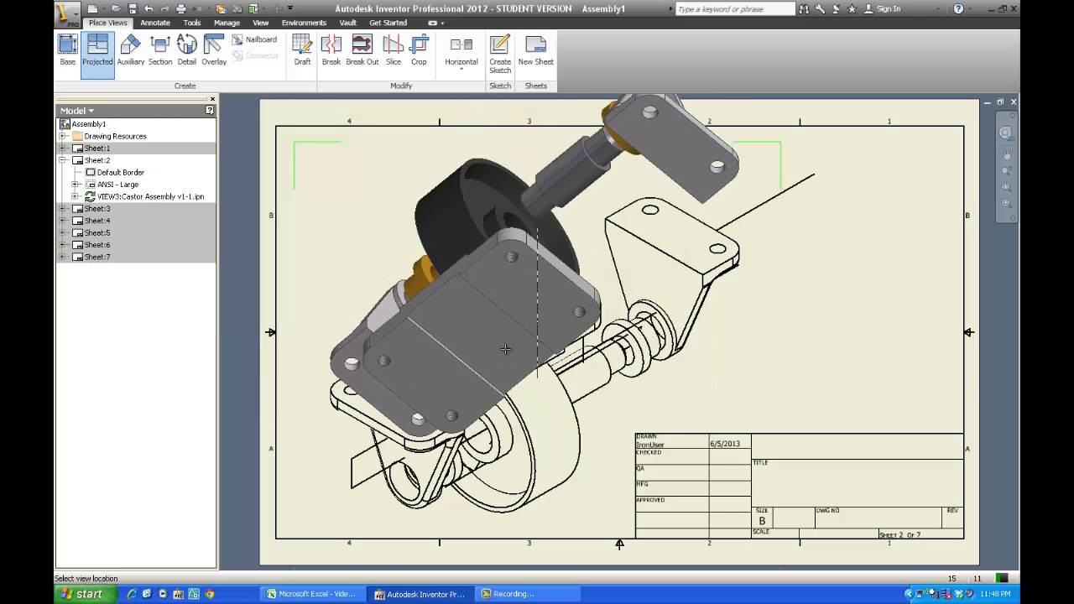
# - Cancel projecting, nudge VIEW3 up and left on Sheet 2, then switch to Sheet 3
pyautogui.rightClick(577, 232)
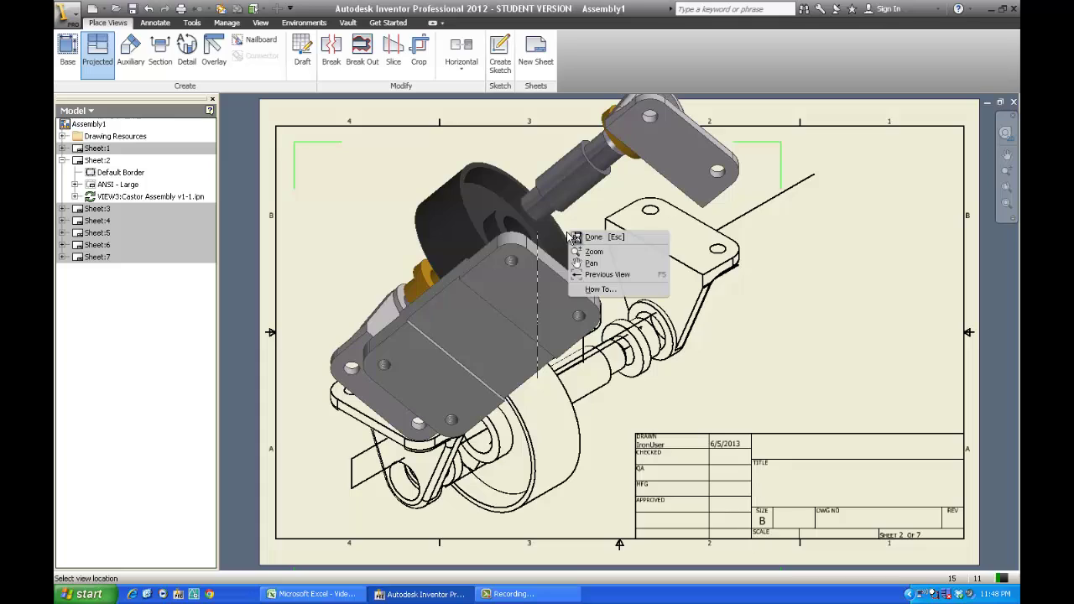
pyautogui.click(597, 248)
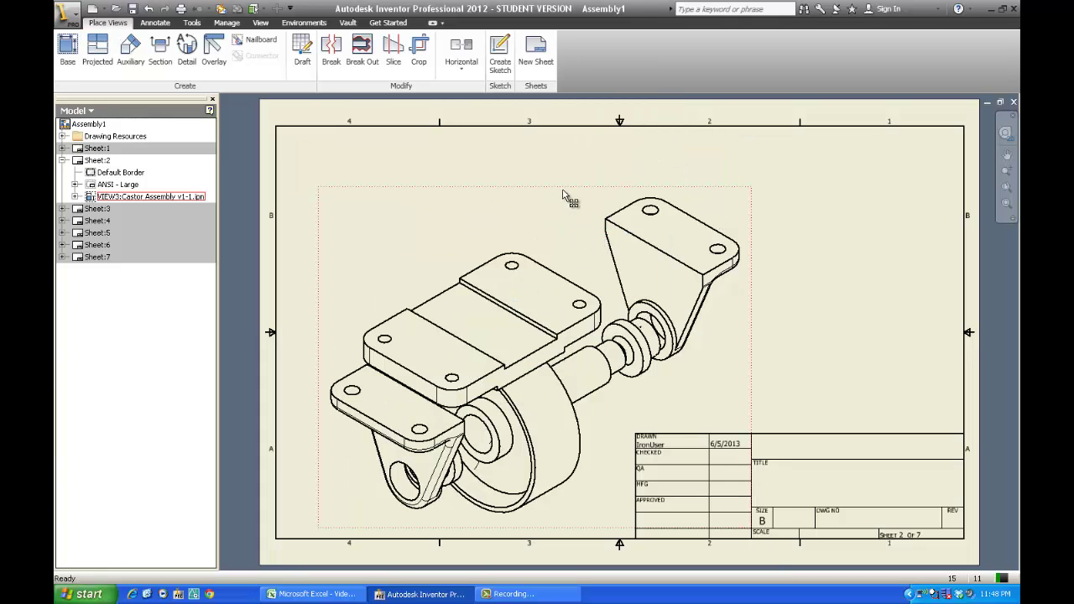
pyautogui.moveTo(564, 195); pyautogui.dragTo(550, 155)
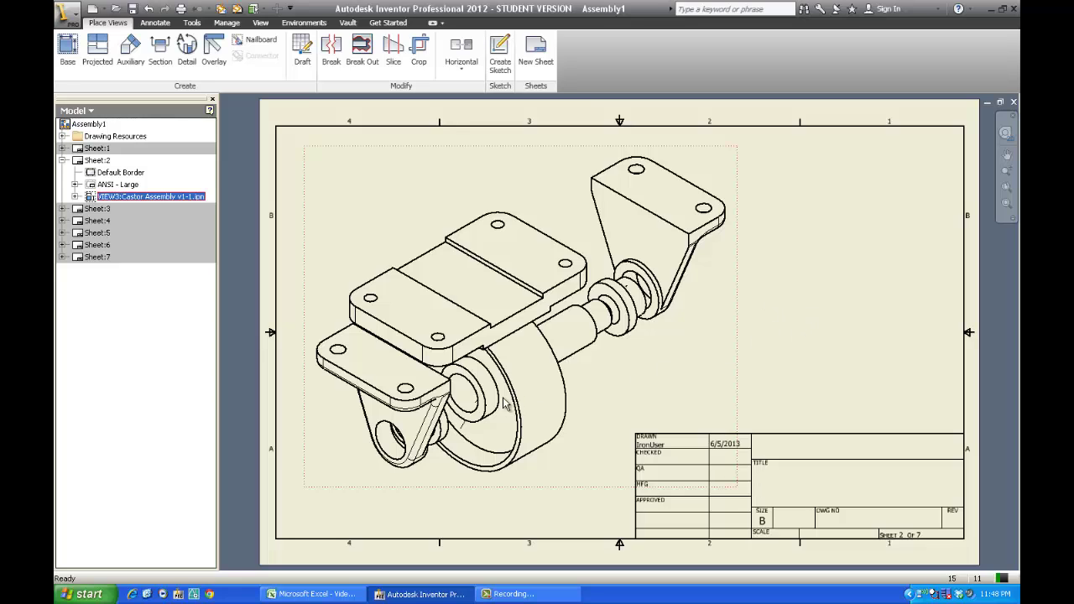
pyautogui.click(793, 318)
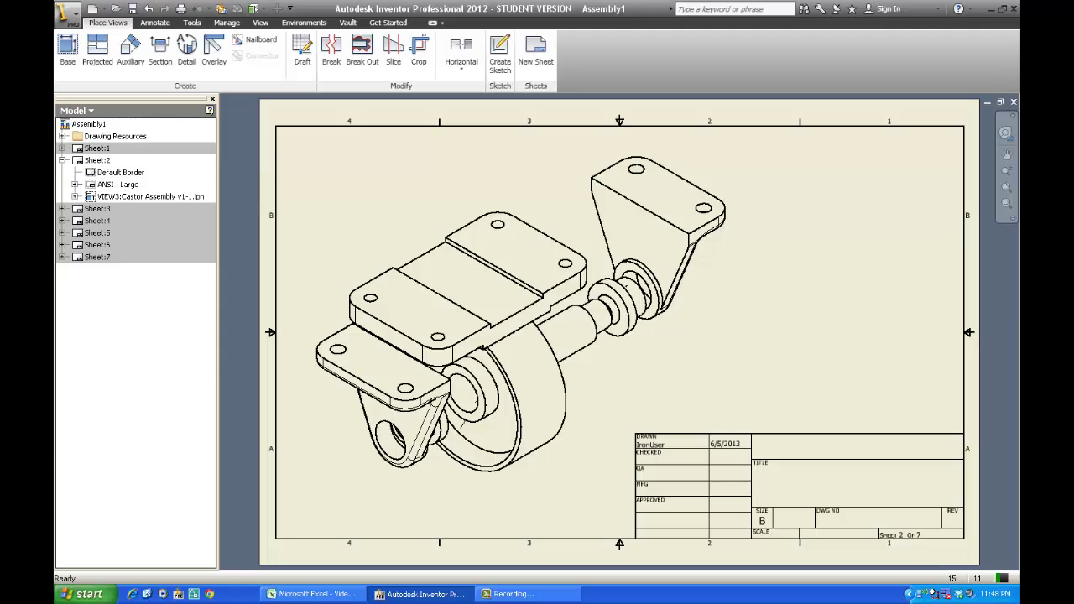
pyautogui.doubleClick(81, 210)
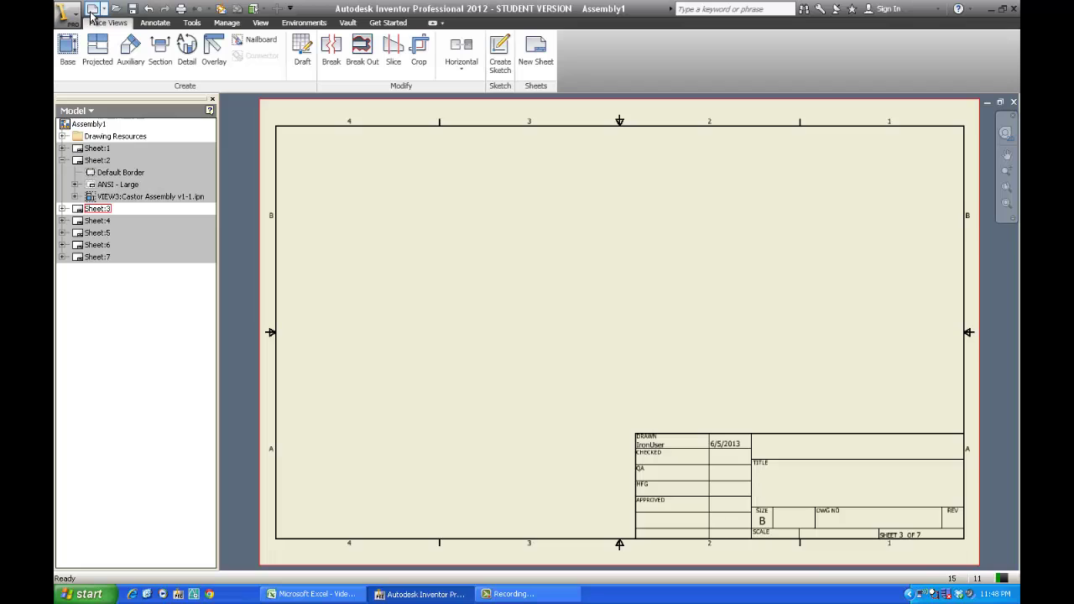
# - Place a Front-orientation 1:1 base view of Castor Support.ipt left of centre on Sheet 3
pyautogui.click(70, 51)
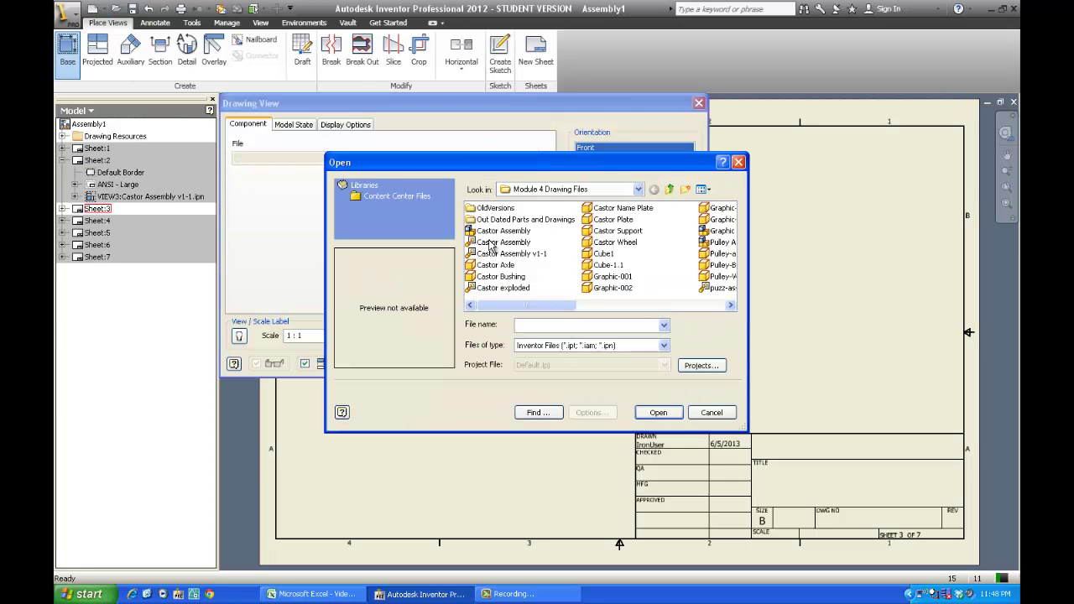
pyautogui.click(494, 277)
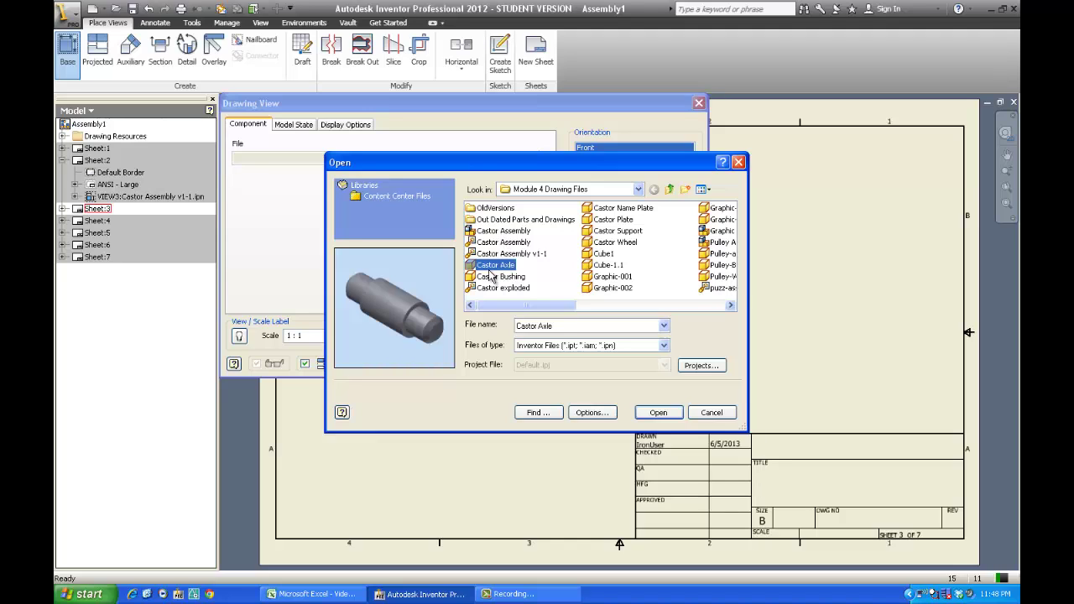
pyautogui.click(609, 210)
pyautogui.click(612, 219)
pyautogui.click(611, 242)
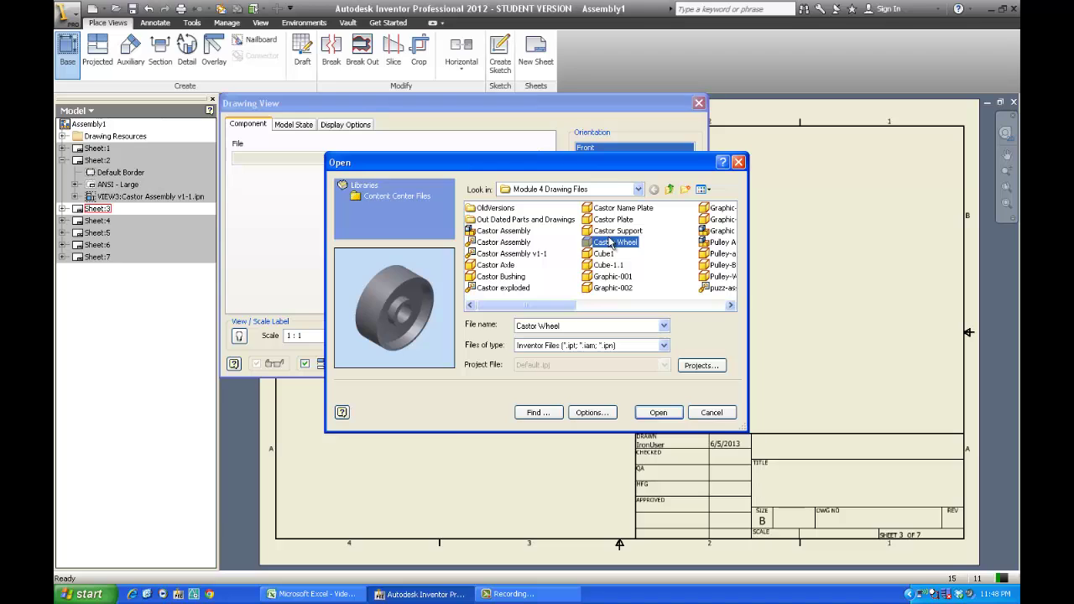
pyautogui.click(612, 232)
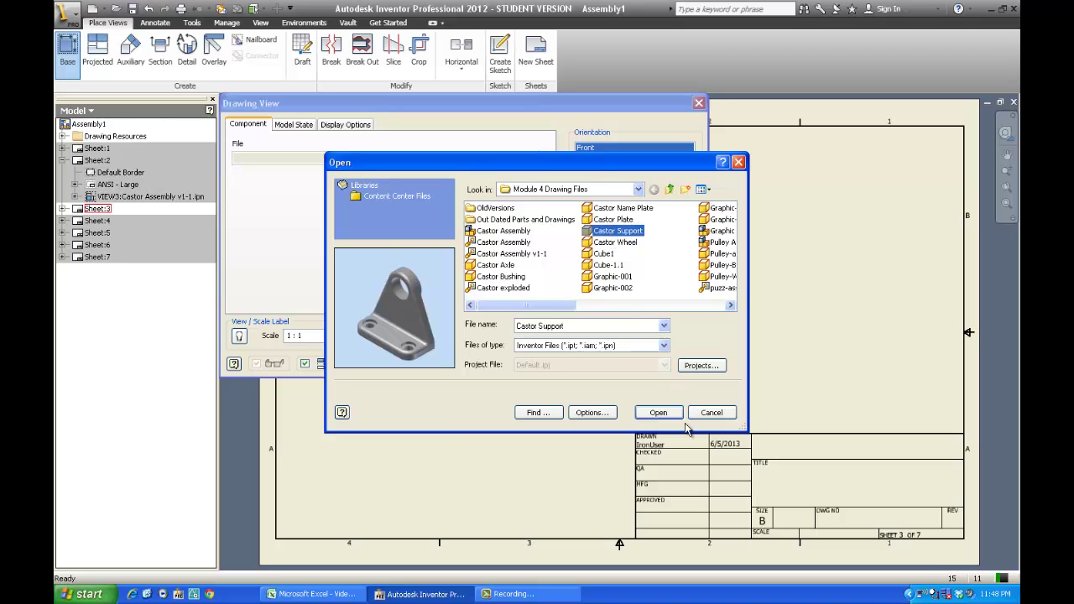
pyautogui.click(656, 412)
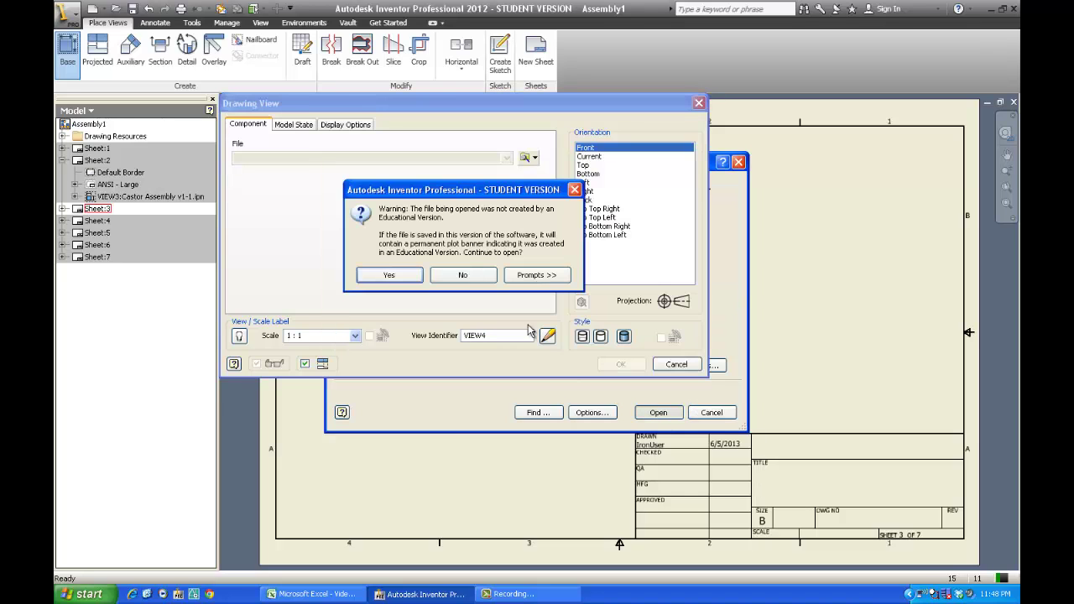
pyautogui.click(402, 273)
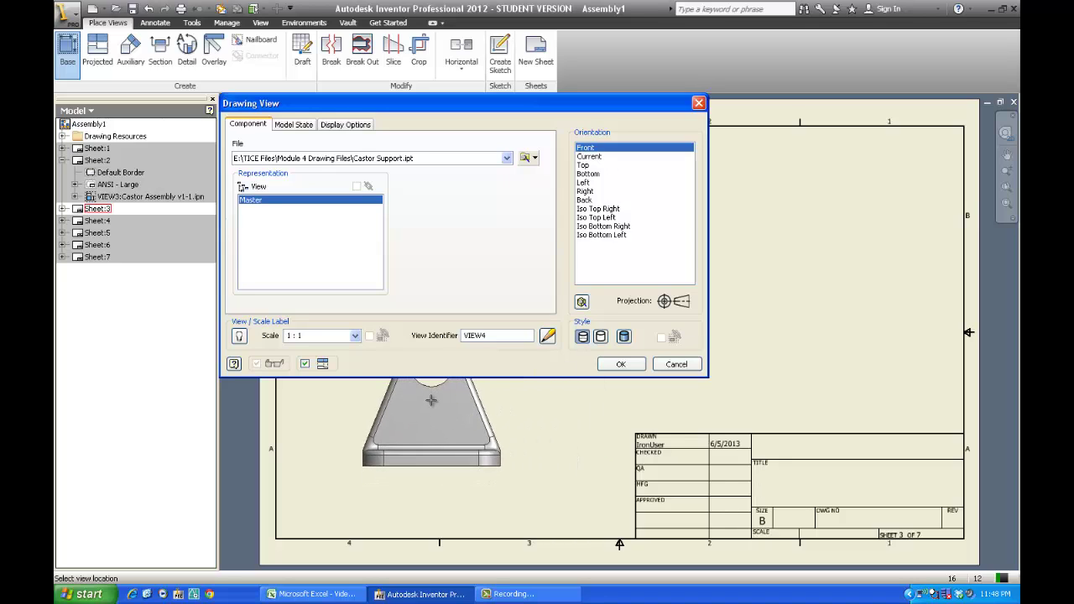
pyautogui.click(432, 391)
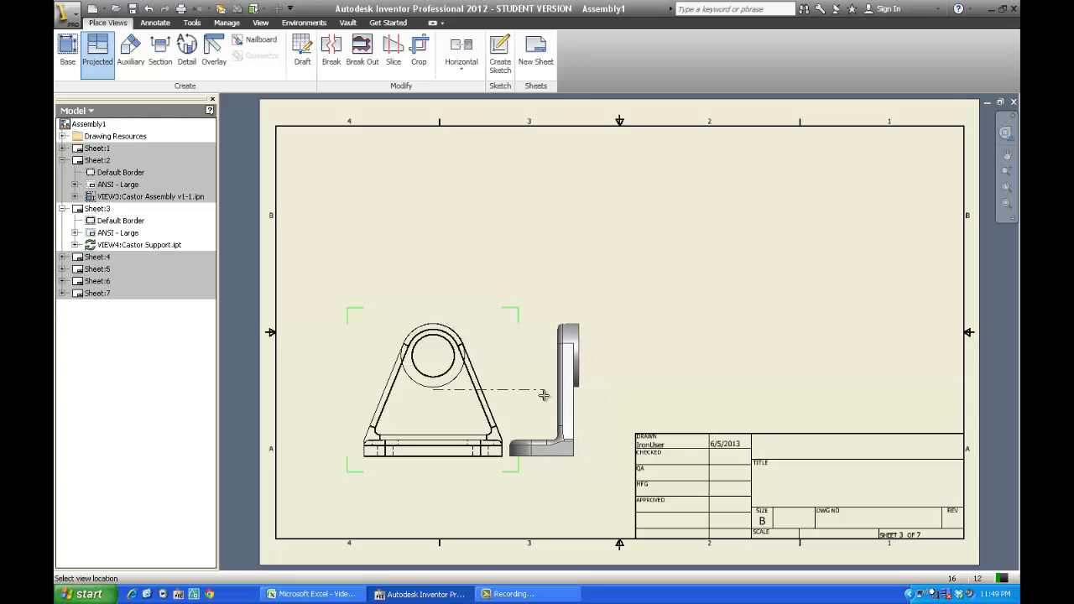
# - Project right-side, top and upper-right isometric views of the Castor Support from base view VIEW4
pyautogui.click(588, 391)
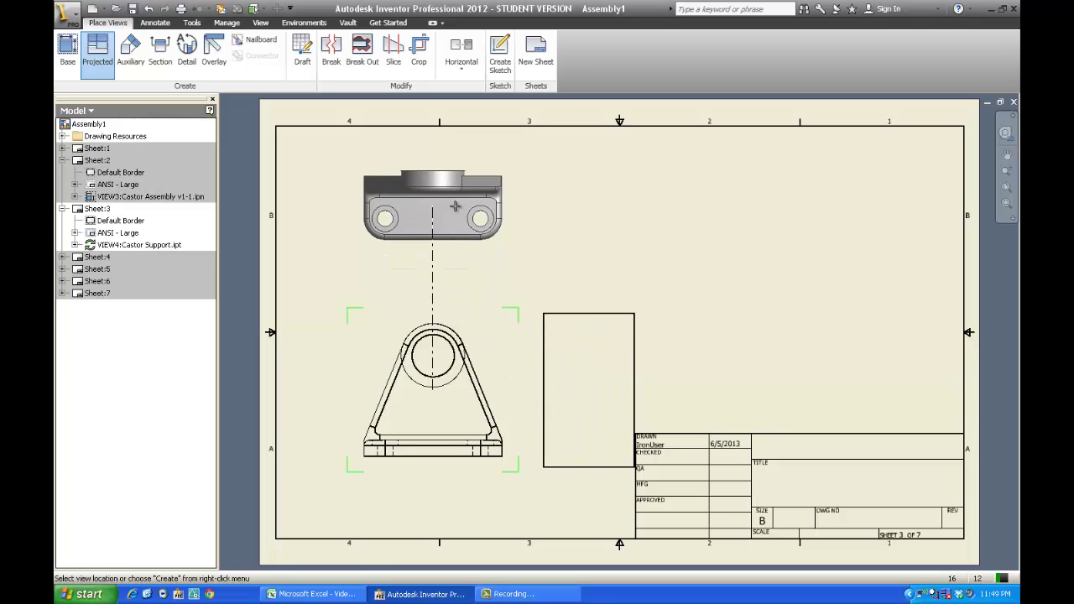
pyautogui.click(454, 205)
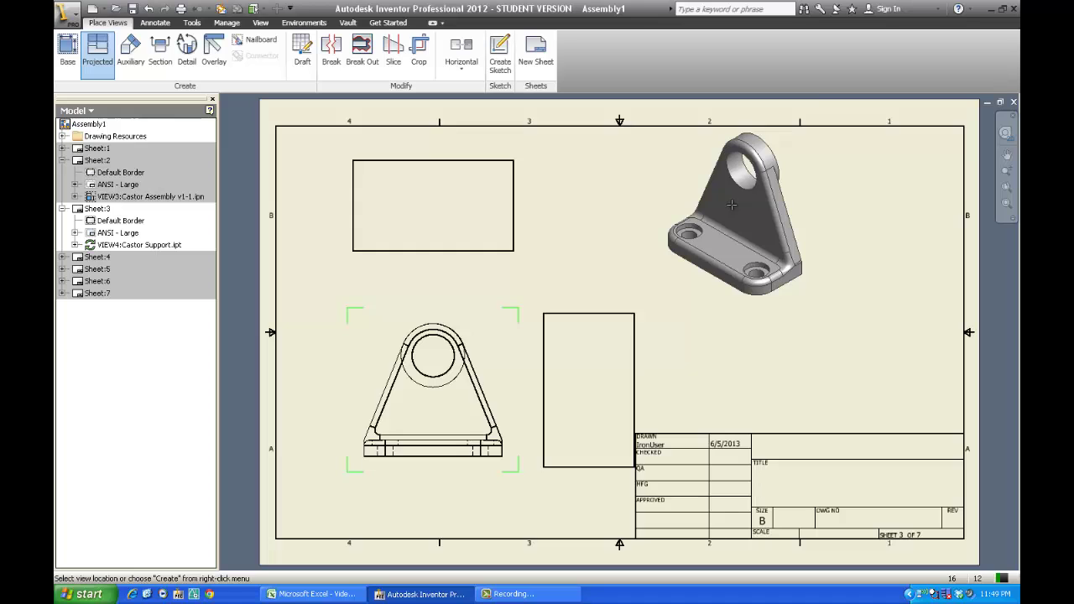
pyautogui.click(732, 205)
pyautogui.rightClick(736, 226)
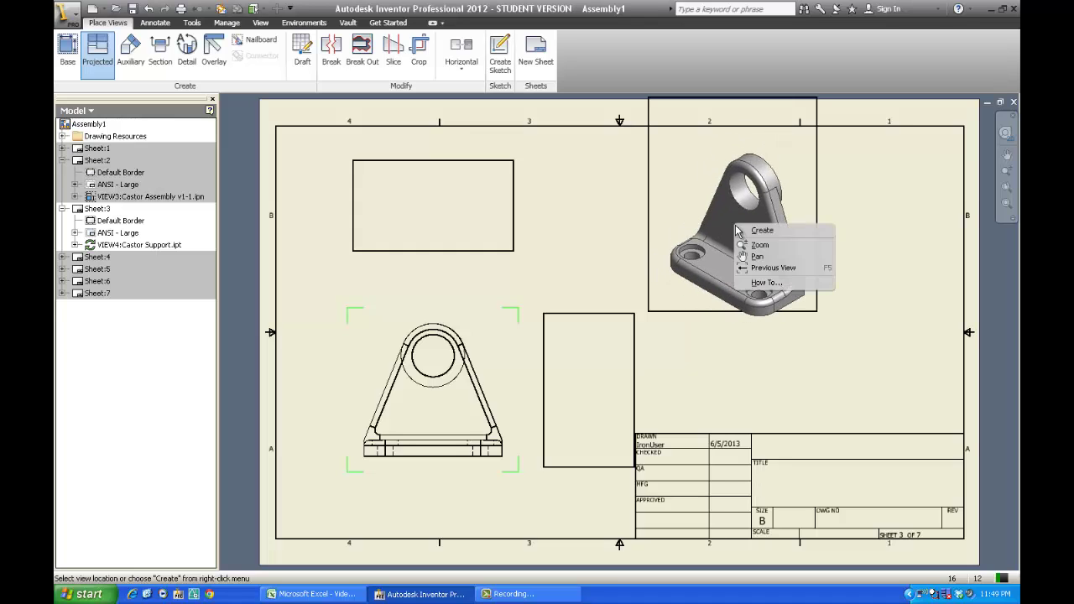
pyautogui.click(762, 230)
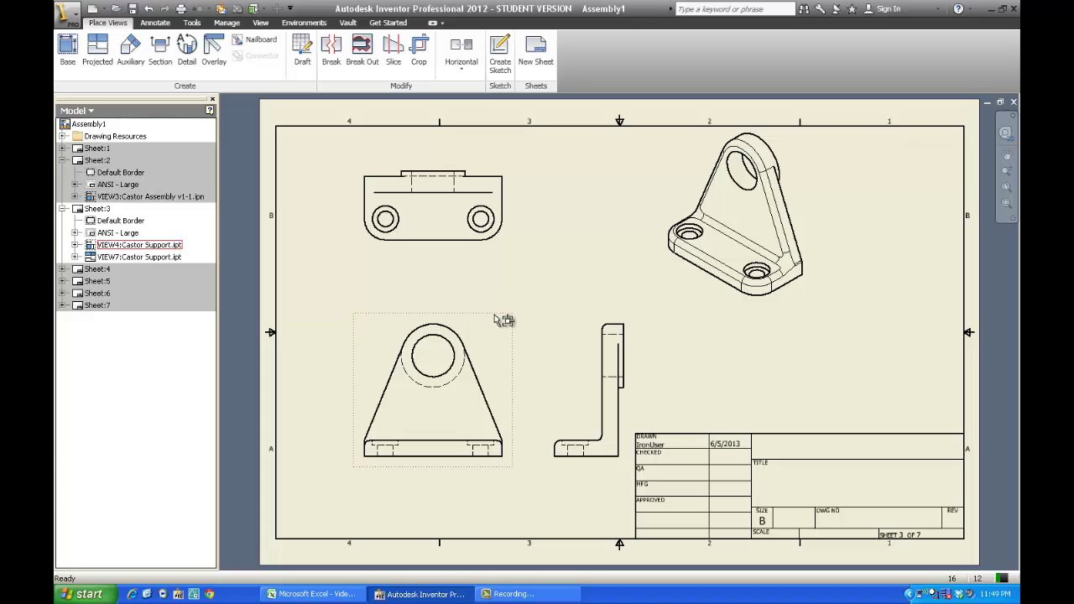
# - Reposition the Castor Support front, side and top views, keeping the top view aligned above the front
pyautogui.moveTo(504, 320); pyautogui.dragTo(478, 270)
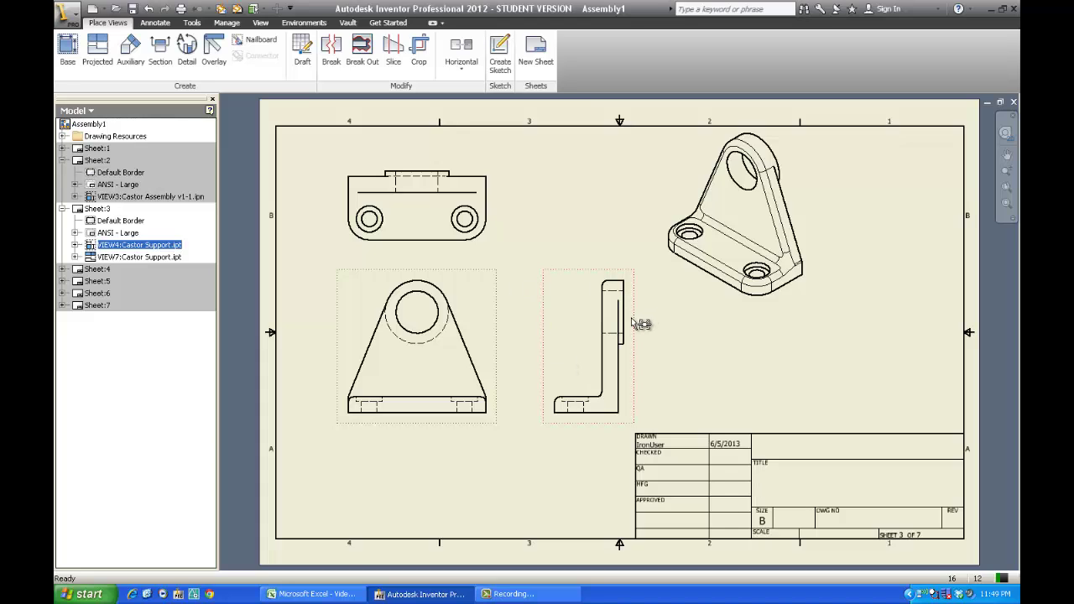
pyautogui.moveTo(643, 329); pyautogui.dragTo(657, 328)
pyautogui.moveTo(506, 330); pyautogui.dragTo(517, 328)
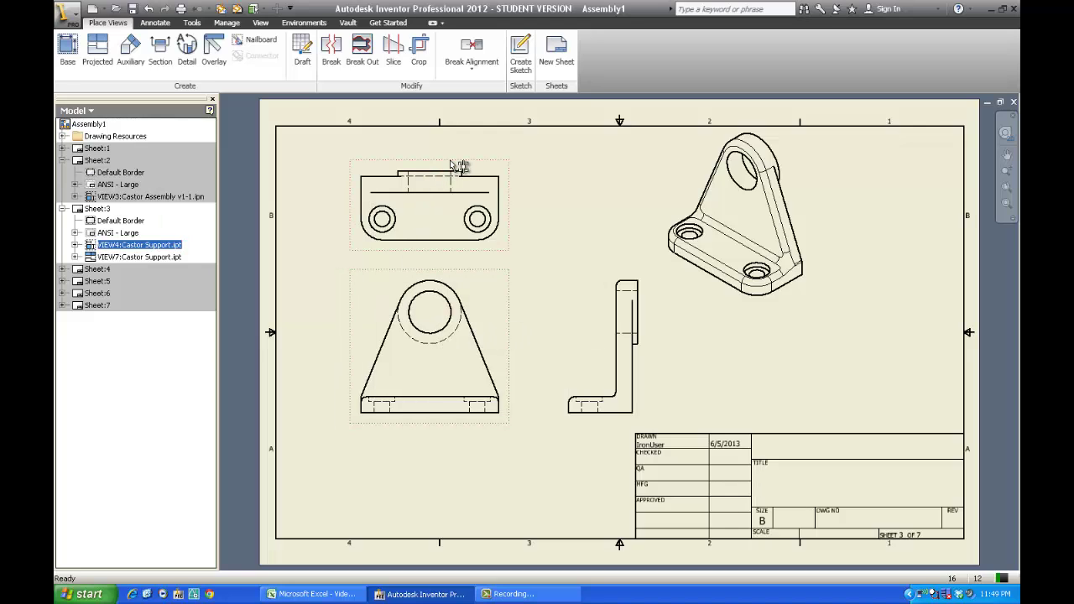
pyautogui.moveTo(458, 166); pyautogui.dragTo(458, 156)
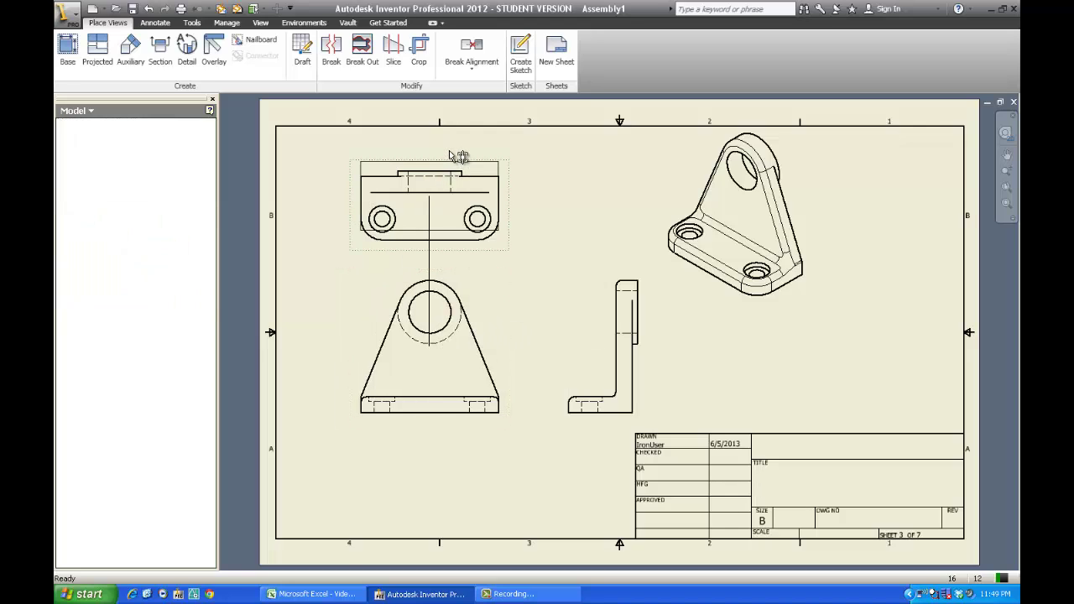